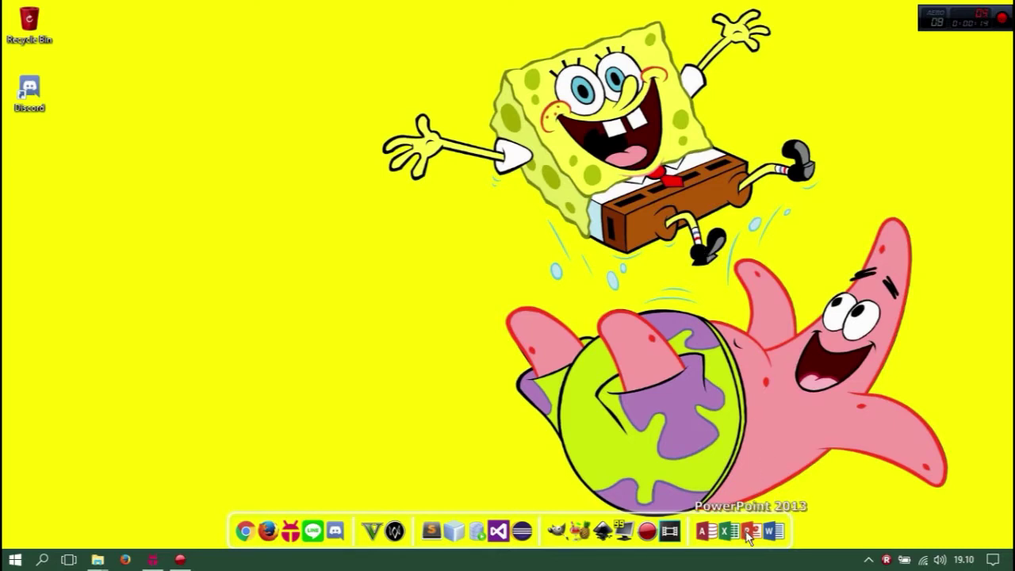
Step: Open Microsoft Access and start a blank desktop database with the file name bimbel
{"action": "left_click", "coordinate": [693, 530]}
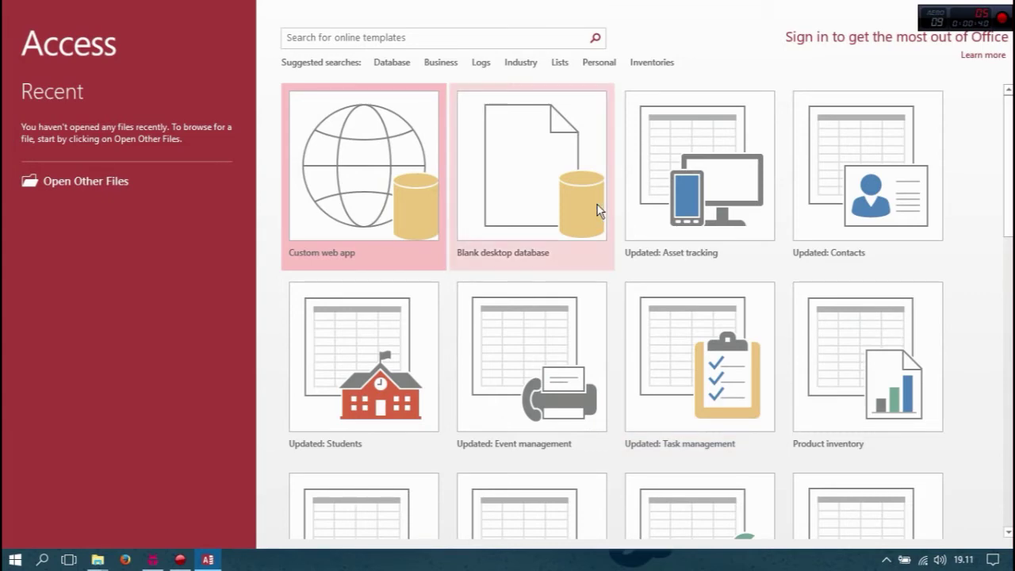
{"action": "left_click", "coordinate": [539, 183]}
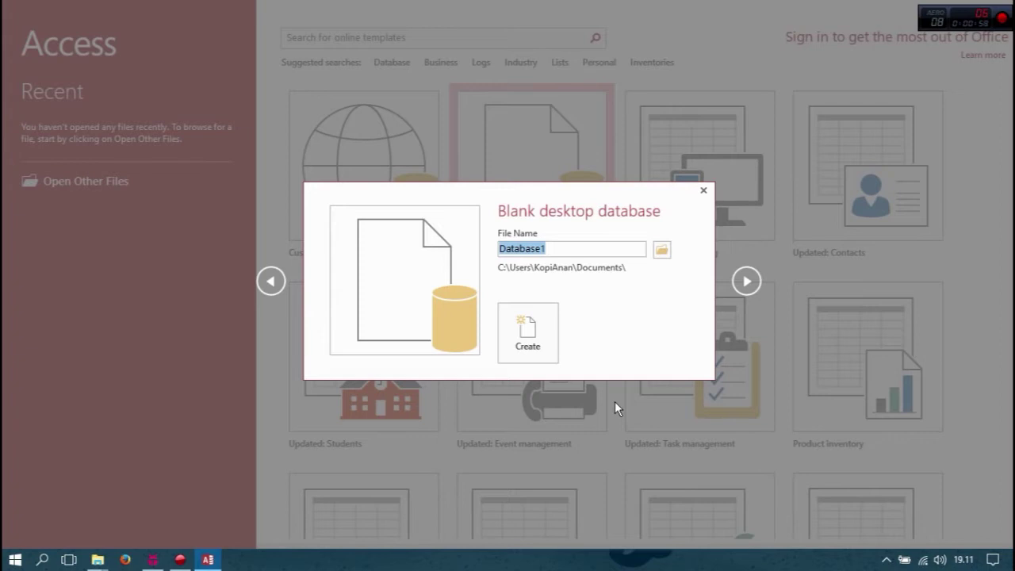
{"action": "type", "text": "Bimbel"}
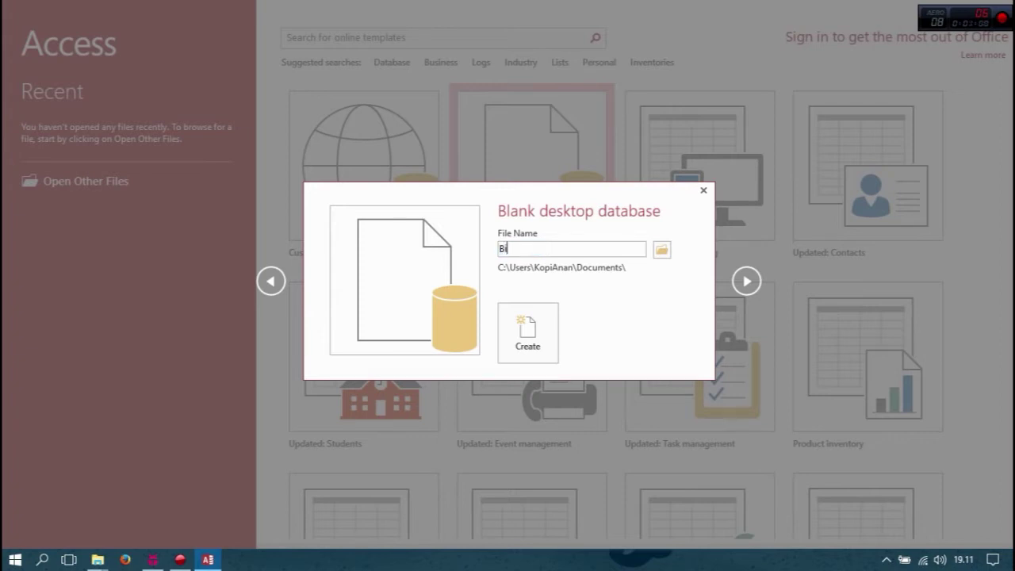
{"action": "key", "text": "BackSpace"}
{"action": "key", "text": "BackSpace"}
{"action": "key", "text": "BackSpace"}
{"action": "key", "text": "BackSpace"}
{"action": "key", "text": "BackSpace"}
{"action": "key", "text": "BackSpace"}
{"action": "type", "text": "bimbel"}
Step: Create a folder named == Access Tutor == in D:\Project and choose it as the database's save location
{"action": "left_click", "coordinate": [660, 251]}
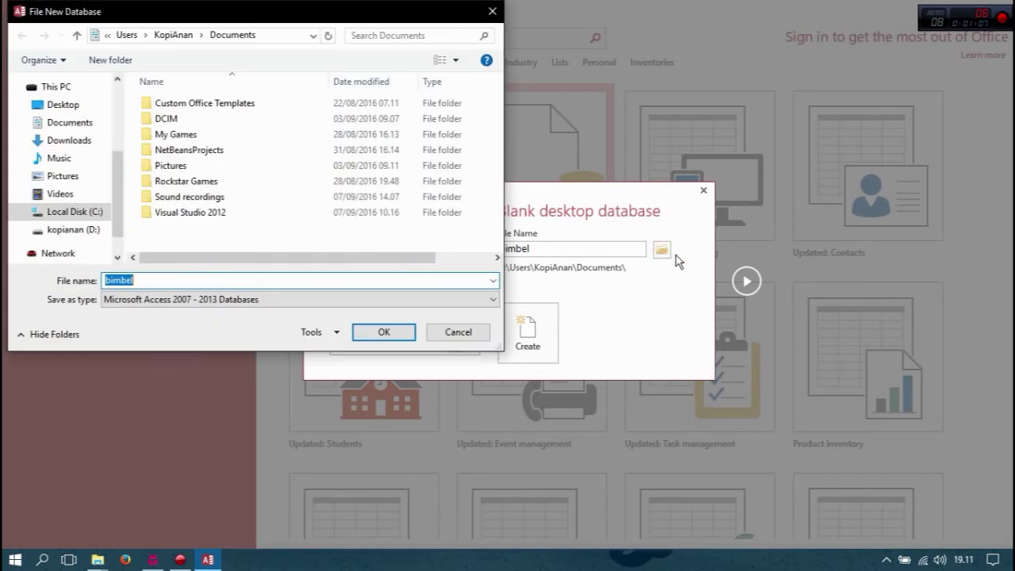
{"action": "left_click", "coordinate": [96, 231]}
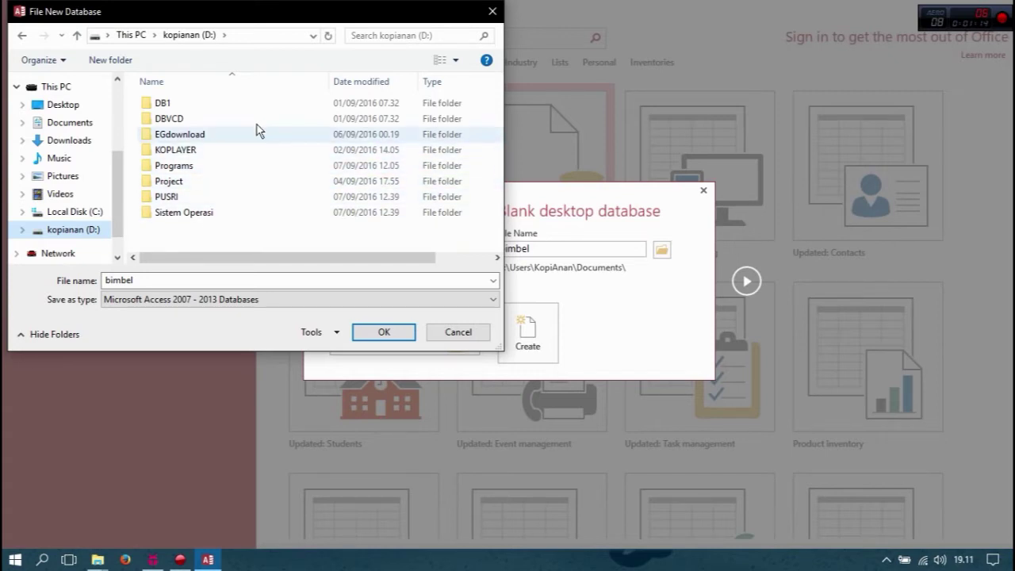
{"action": "double_click", "coordinate": [238, 181]}
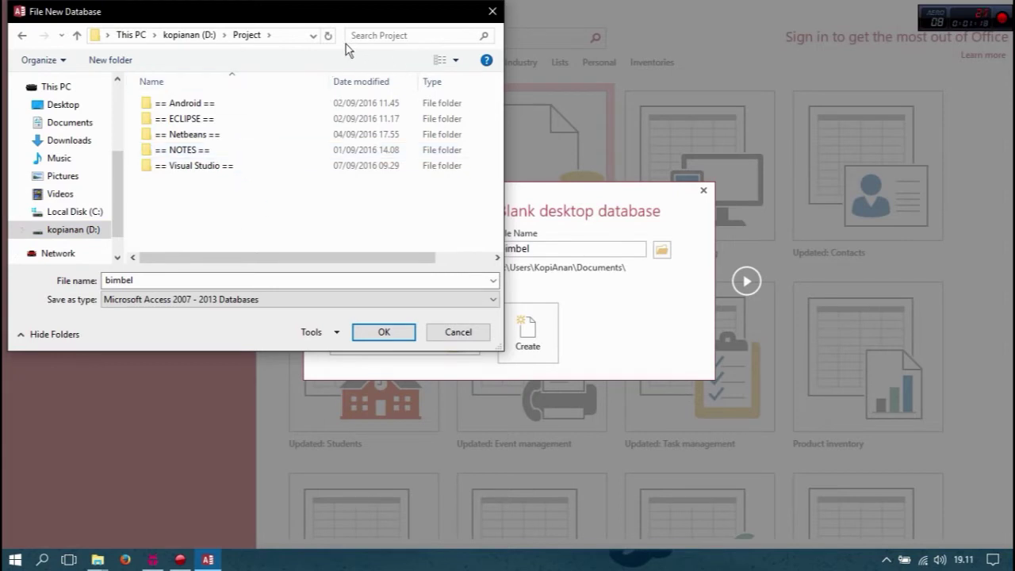
{"action": "left_click", "coordinate": [111, 59]}
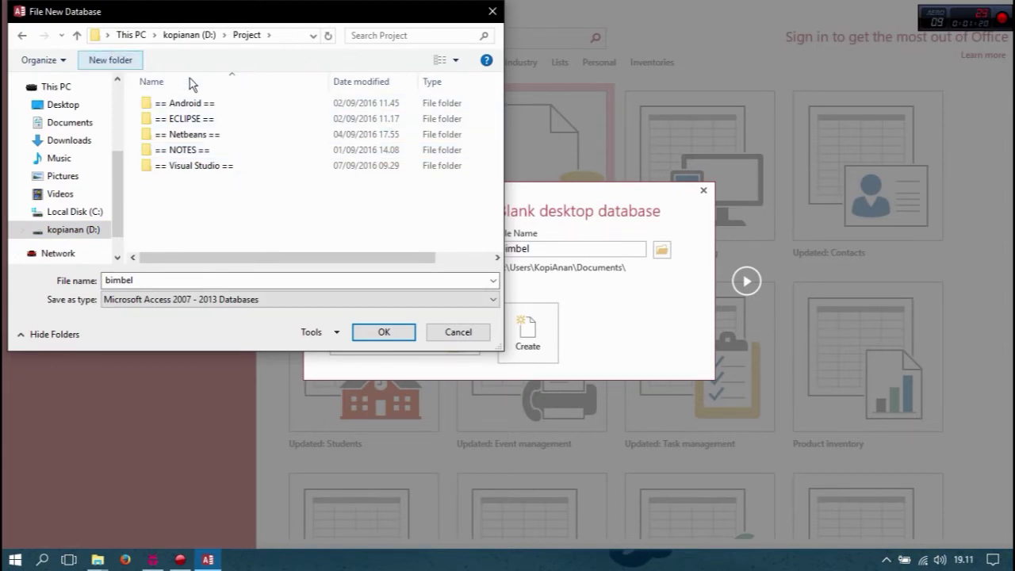
{"action": "type", "text": "=="}
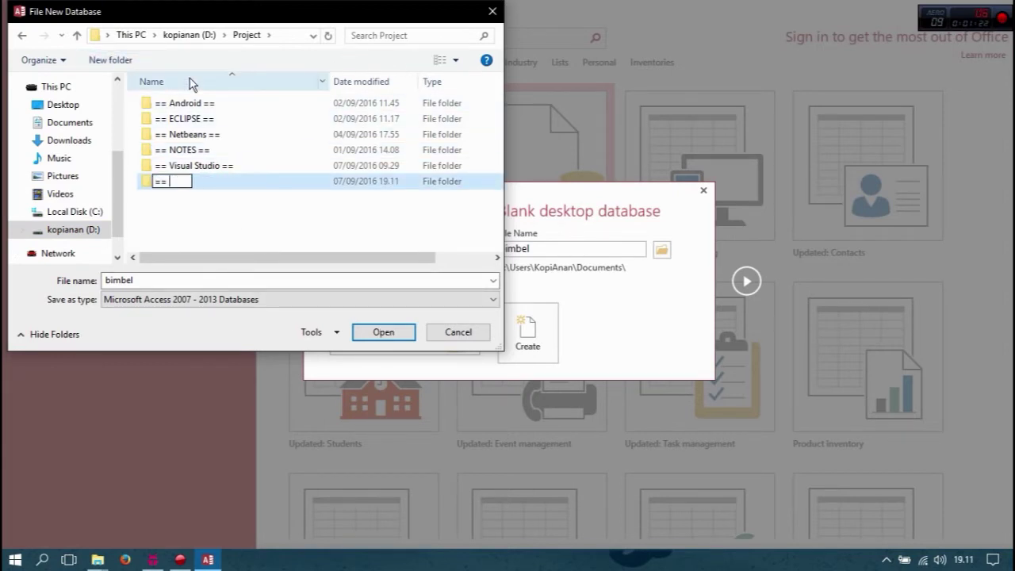
{"action": "type", "text": " Access Tut"}
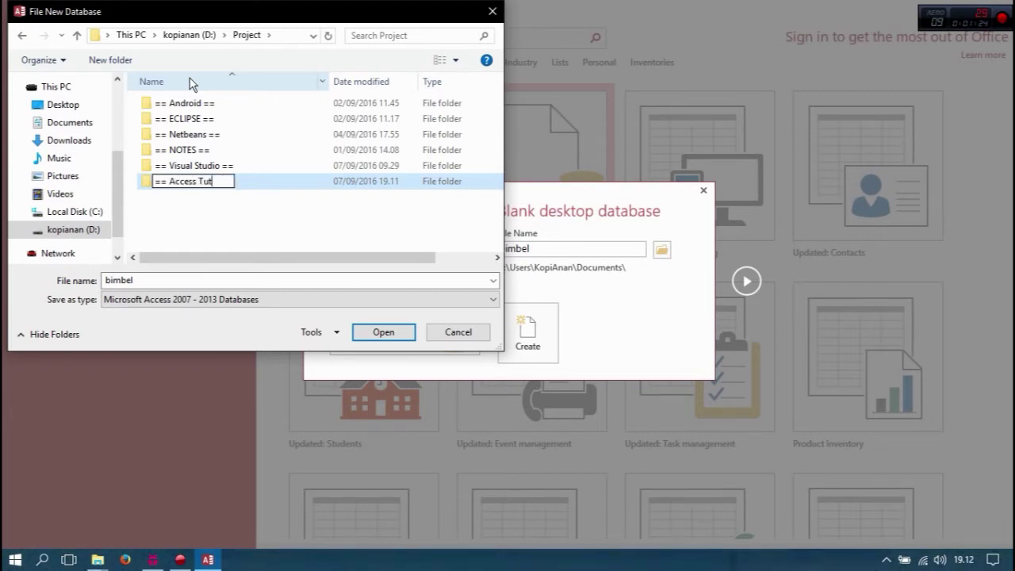
{"action": "type", "text": "or =="}
{"action": "key", "text": "Return"}
{"action": "double_click", "coordinate": [224, 106]}
{"action": "left_click", "coordinate": [384, 331]}
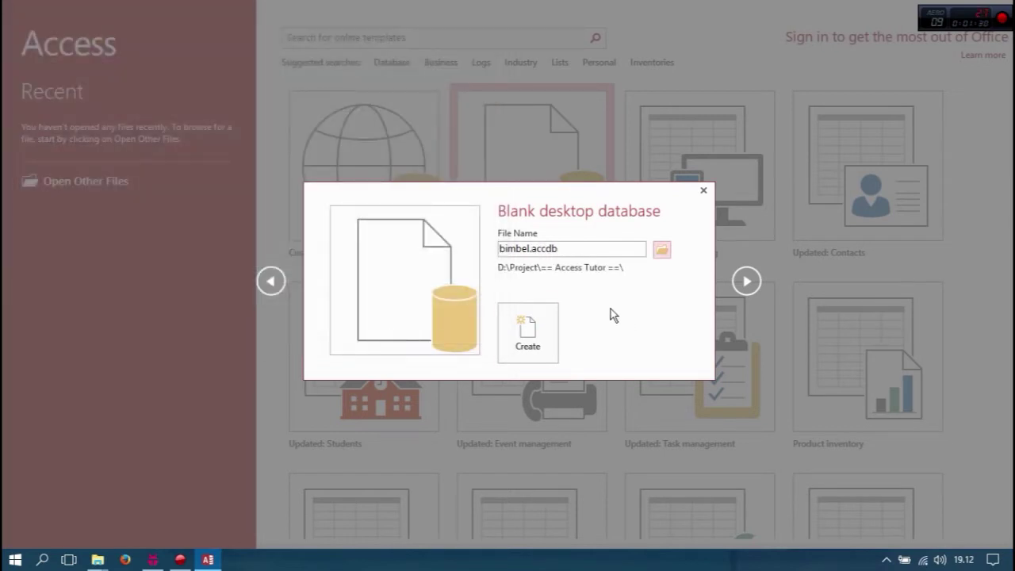
Step: Keep the file name bimbel.accdb and create the blank database
{"action": "double_click", "coordinate": [559, 248]}
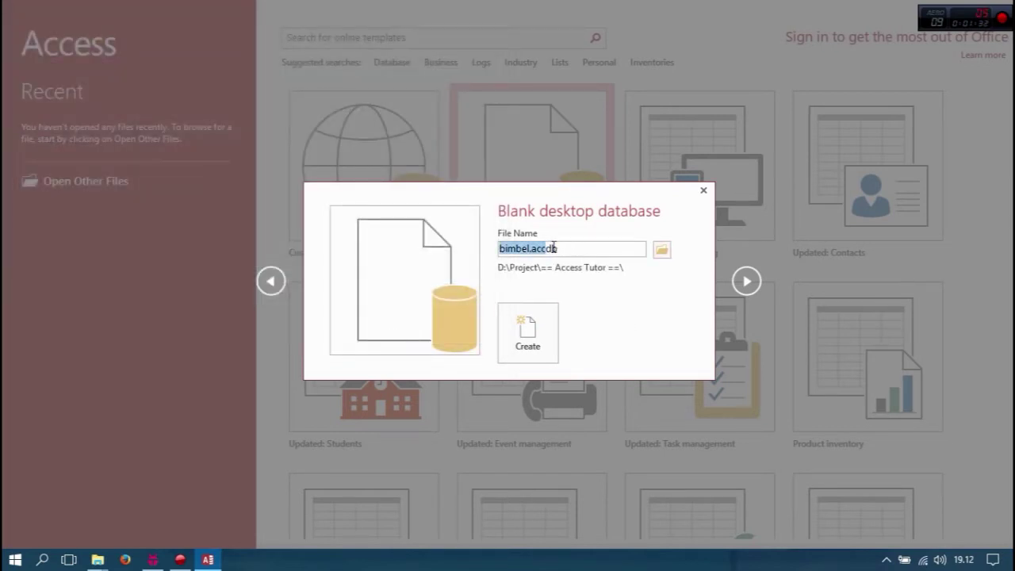
{"action": "left_click", "coordinate": [566, 249]}
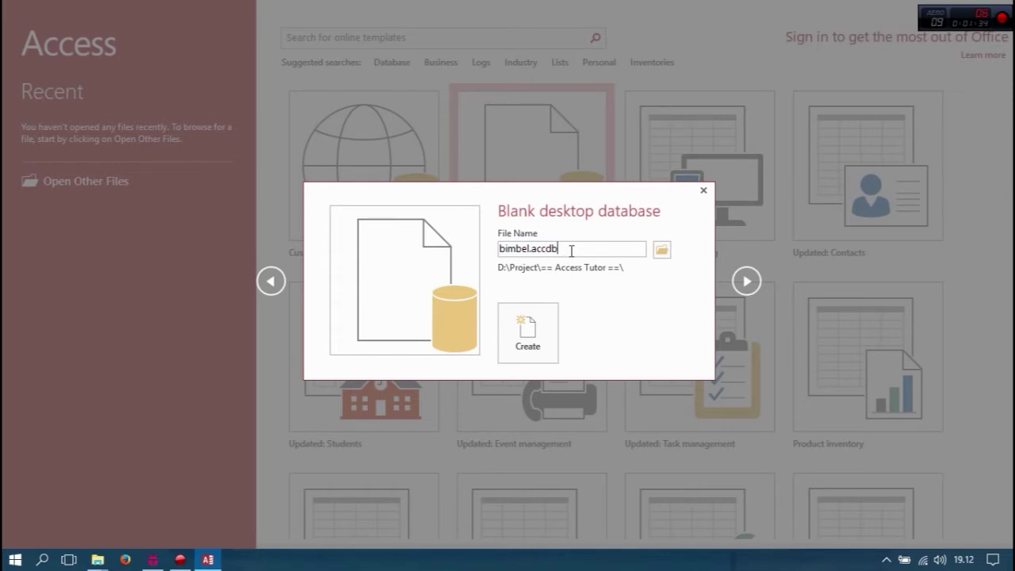
{"action": "key", "text": "shift+Left"}
{"action": "key", "text": "shift+Left"}
{"action": "key", "text": "shift+Left"}
{"action": "key", "text": "shift+Left"}
{"action": "key", "text": "shift+Left"}
{"action": "left_click", "coordinate": [544, 337]}
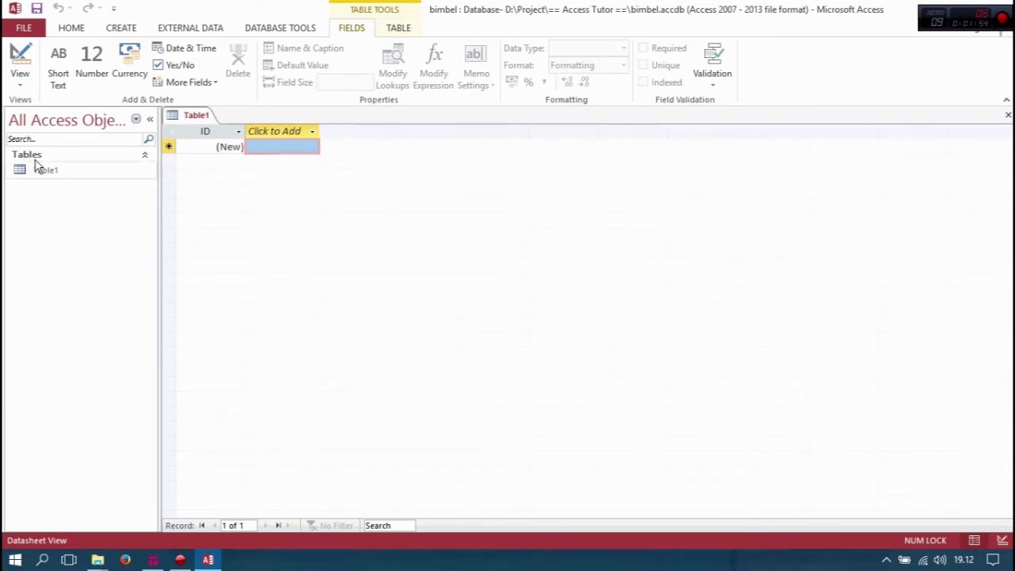
Step: Save the new table under the name guru
{"action": "left_click", "coordinate": [38, 10]}
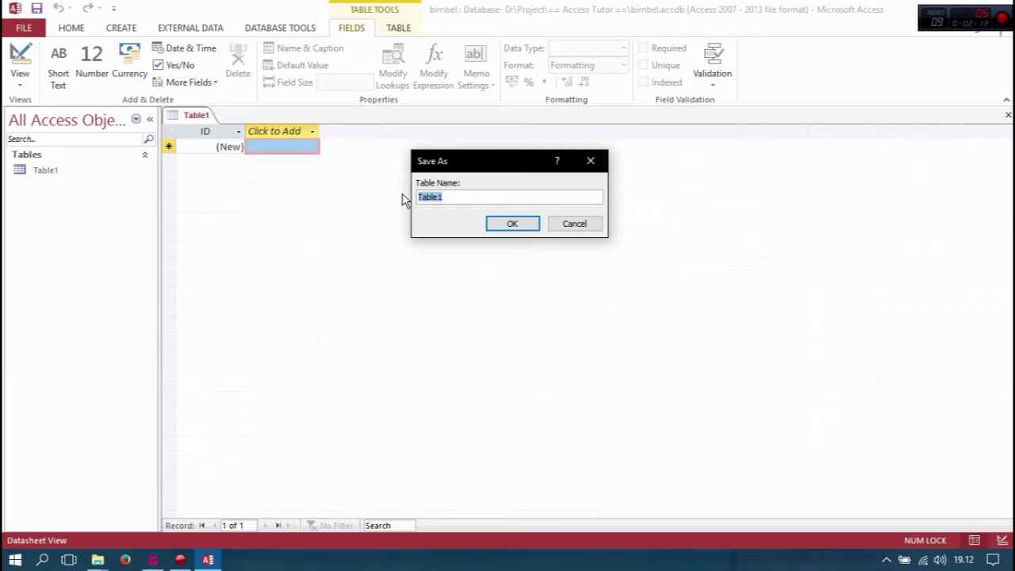
{"action": "type", "text": "Gur"}
{"action": "key", "text": "BackSpace"}
{"action": "key", "text": "BackSpace"}
{"action": "key", "text": "BackSpace"}
{"action": "type", "text": "guru"}
{"action": "left_click", "coordinate": [512, 223]}
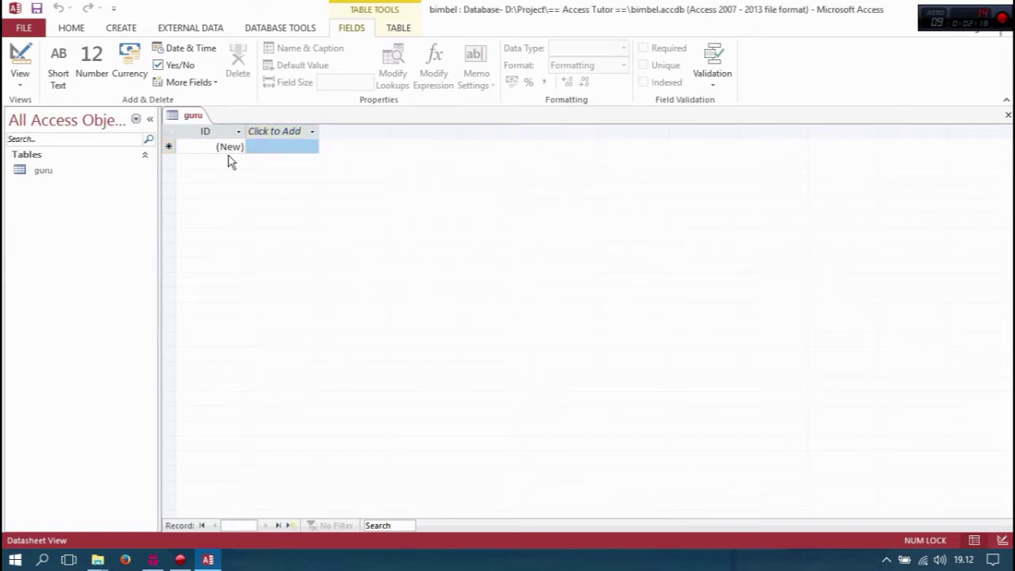
Step: Switch the guru table to Design View and name its first three fields noguru, matapelajaran and alamat
{"action": "left_click", "coordinate": [23, 90]}
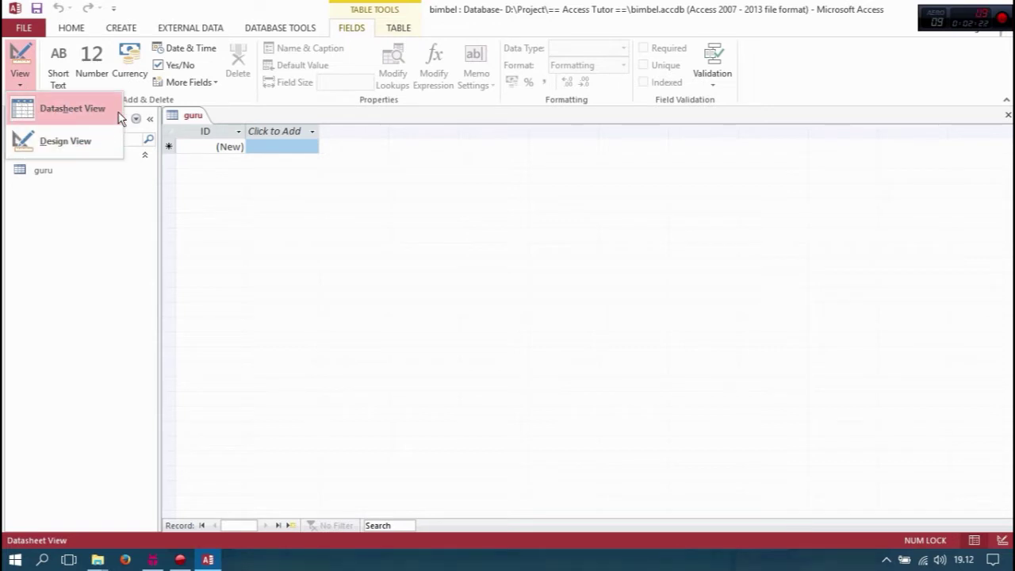
{"action": "left_click", "coordinate": [86, 142]}
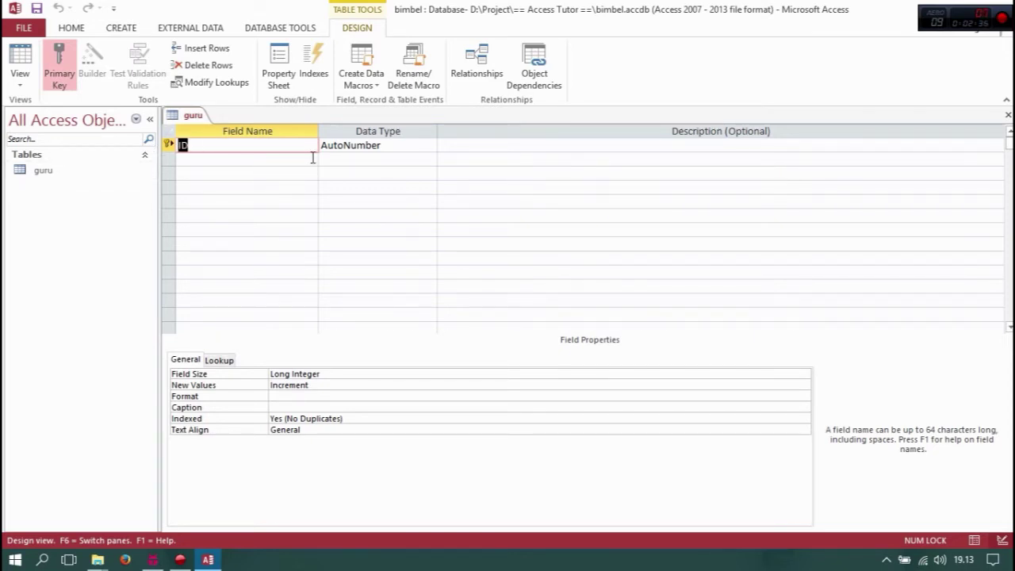
{"action": "type", "text": "noguru"}
{"action": "left_click", "coordinate": [233, 165]}
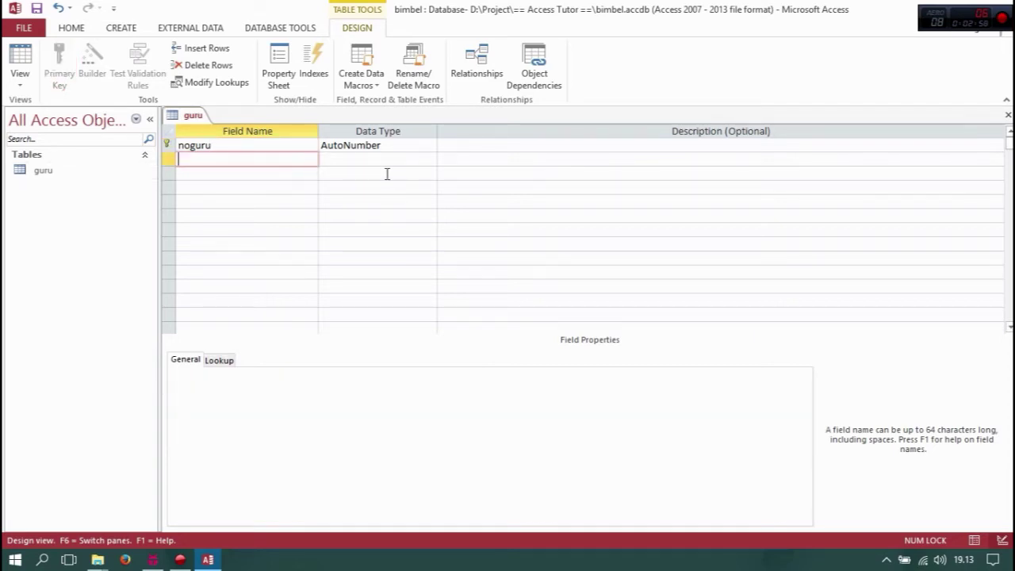
{"action": "type", "text": "matapelajaran"}
{"action": "key", "text": "Down"}
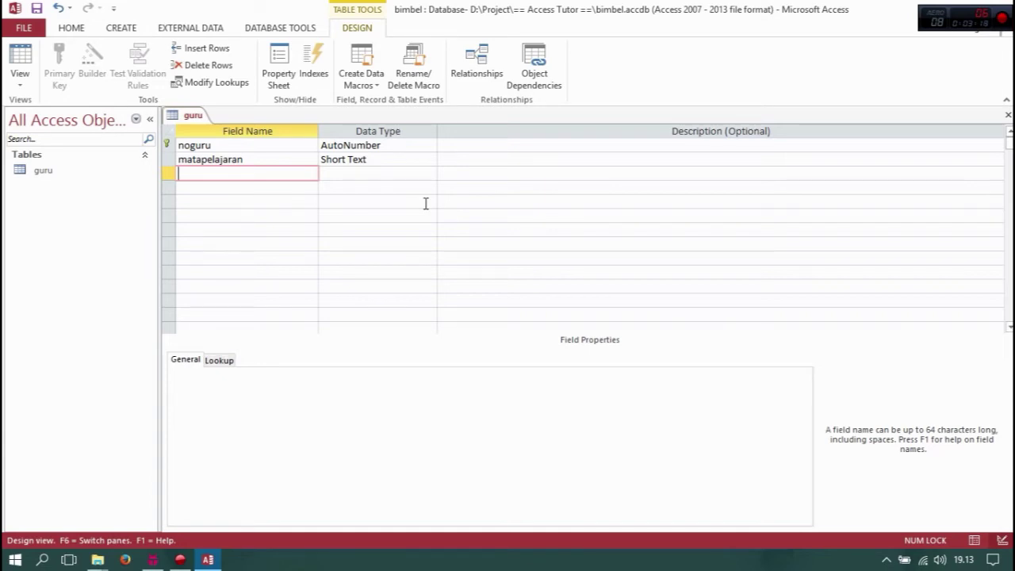
{"action": "type", "text": "alamat"}
Step: Rename the matapelajaran field to nama and clear the name of the alamat field
{"action": "left_click_drag", "start_coordinate": [179, 159], "coordinate": [245, 159]}
{"action": "type", "text": "nama"}
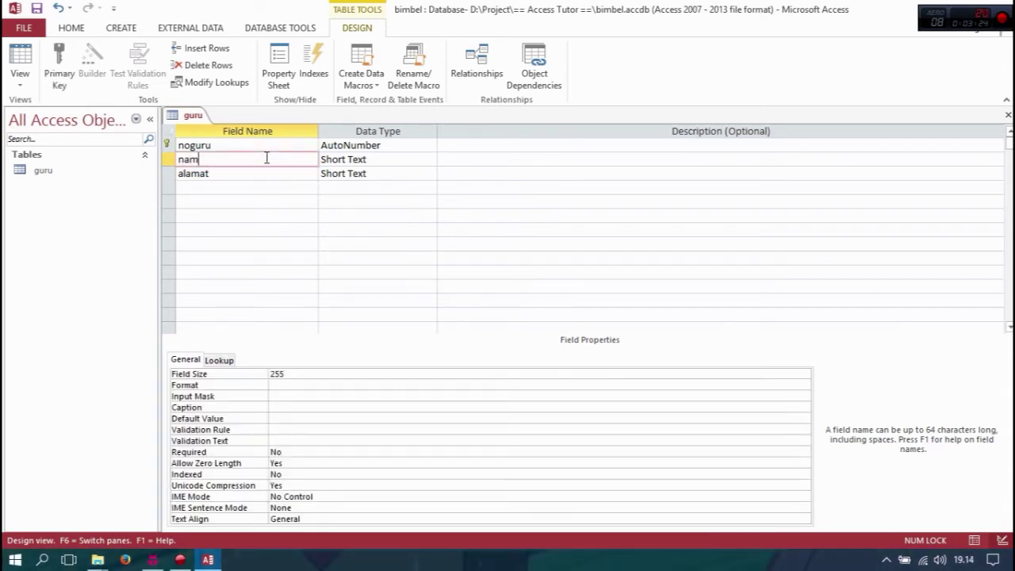
{"action": "left_click_drag", "start_coordinate": [230, 174], "coordinate": [155, 175]}
{"action": "type", "text": "mata"}
{"action": "key", "text": "BackSpace"}
{"action": "key", "text": "BackSpace"}
{"action": "key", "text": "BackSpace"}
{"action": "type", "text": "mat"}
{"action": "key", "text": "BackSpace"}
{"action": "key", "text": "BackSpace"}
{"action": "key", "text": "BackSpace"}
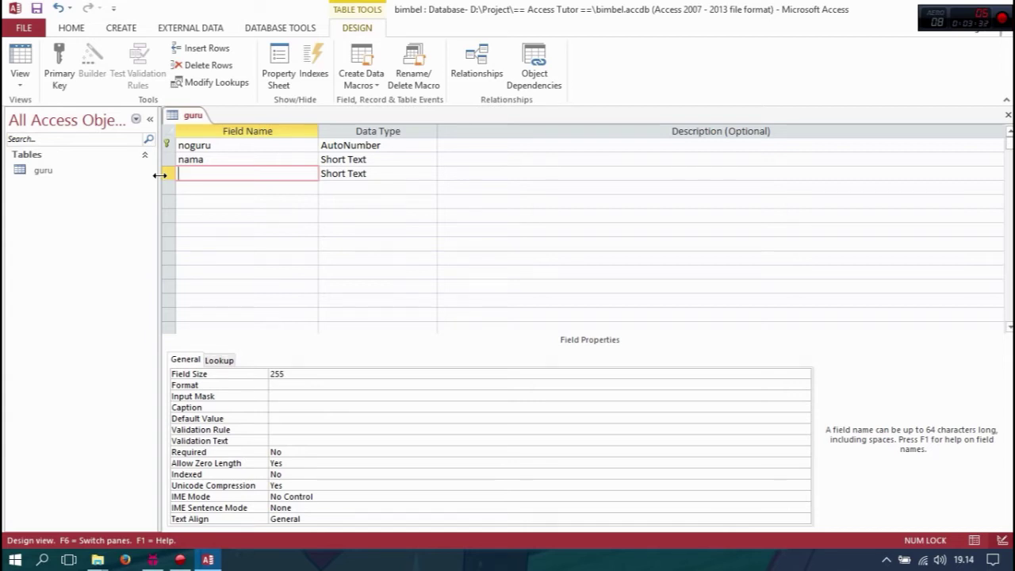
Step: Rename the noguru field to kodeguru, then name the third and fourth fields umur and jurusan
{"action": "double_click", "coordinate": [225, 145]}
{"action": "type", "text": "kodeguru"}
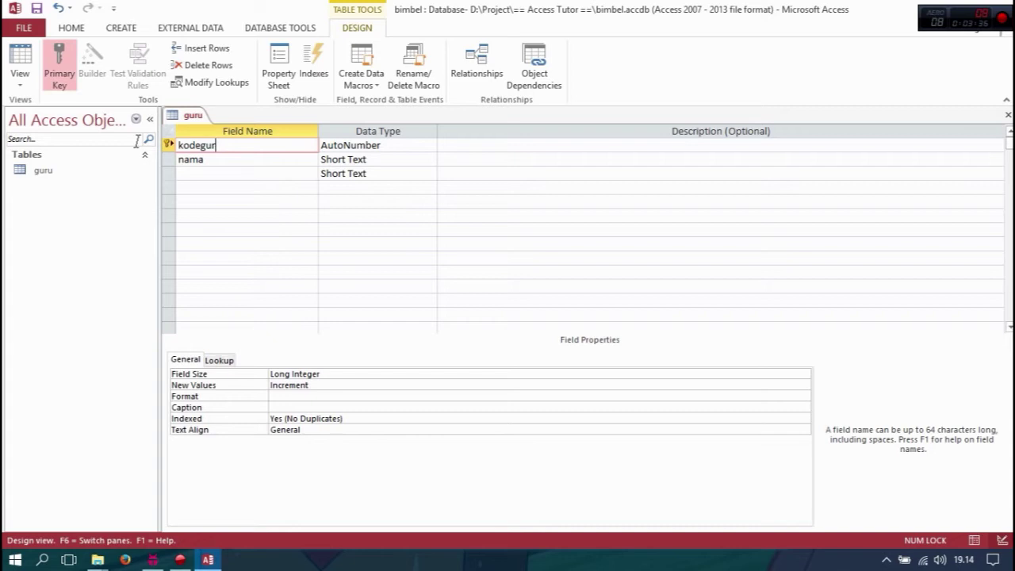
{"action": "left_click", "coordinate": [187, 174]}
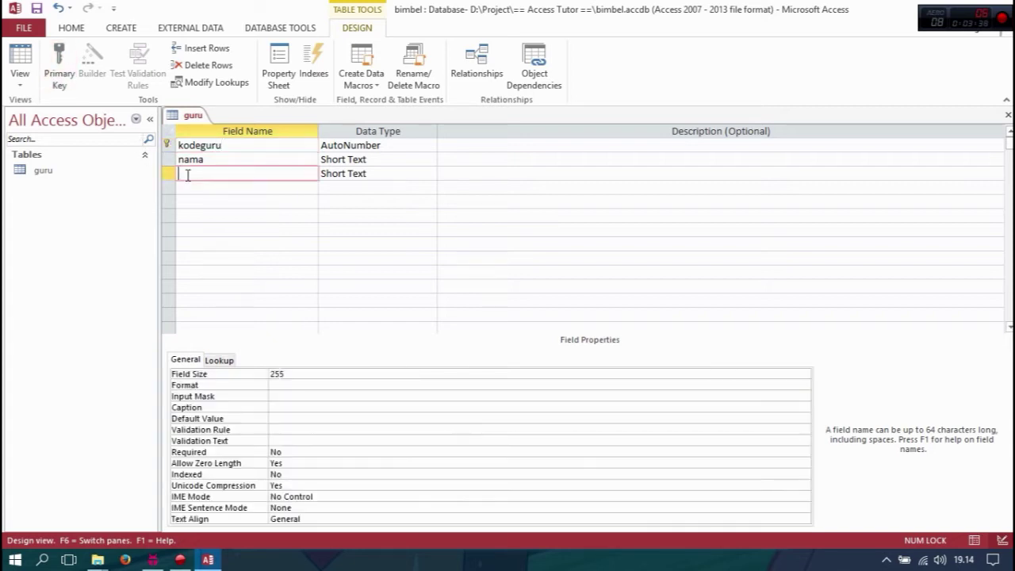
{"action": "type", "text": "umur"}
{"action": "left_click", "coordinate": [209, 188]}
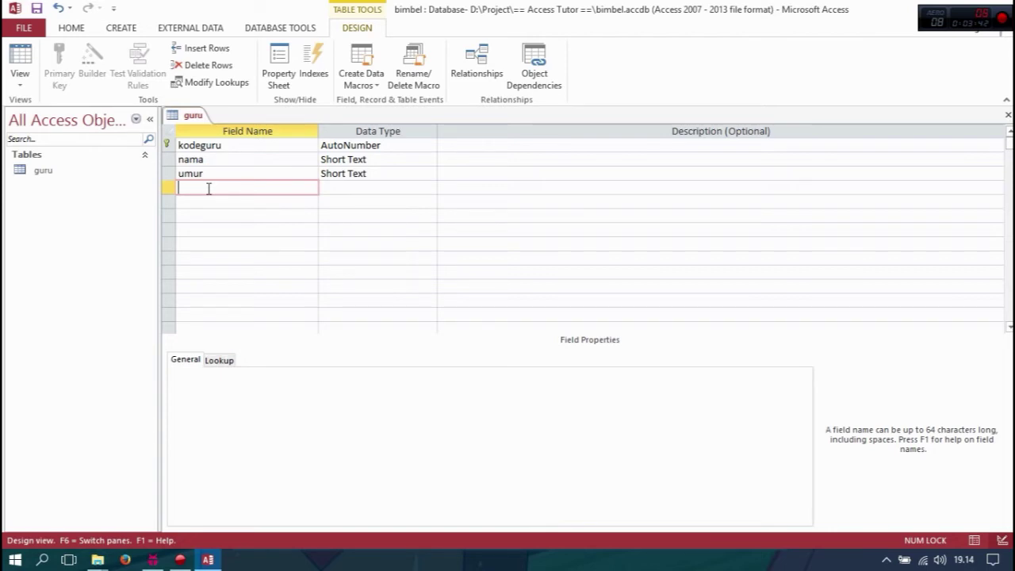
{"action": "type", "text": "jurusan"}
{"action": "left_click", "coordinate": [249, 204]}
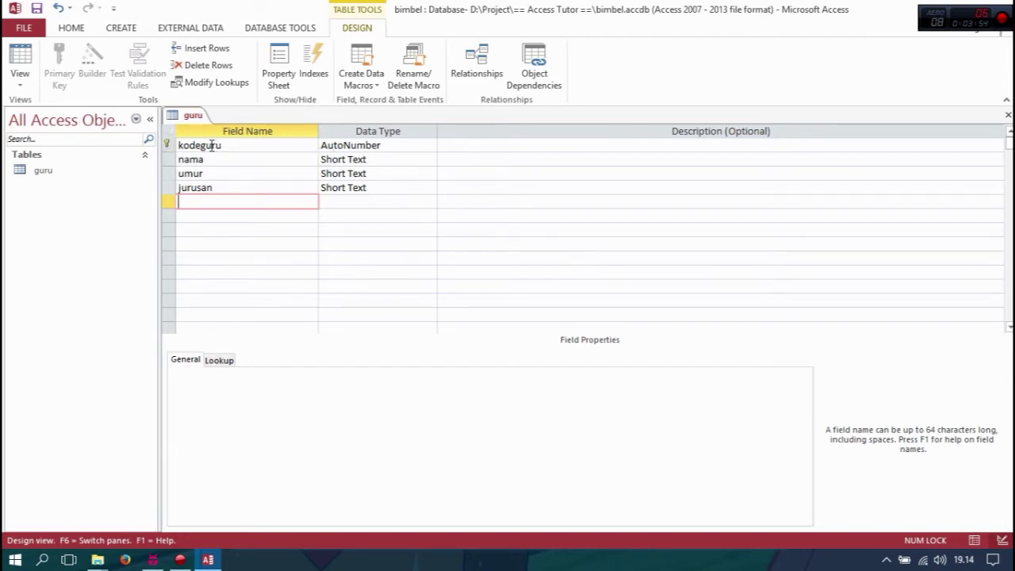
Step: Set the kodeguru field's data type to Short Text and choose Short Text for umur as well
{"action": "left_click", "coordinate": [365, 143]}
{"action": "left_click", "coordinate": [429, 145]}
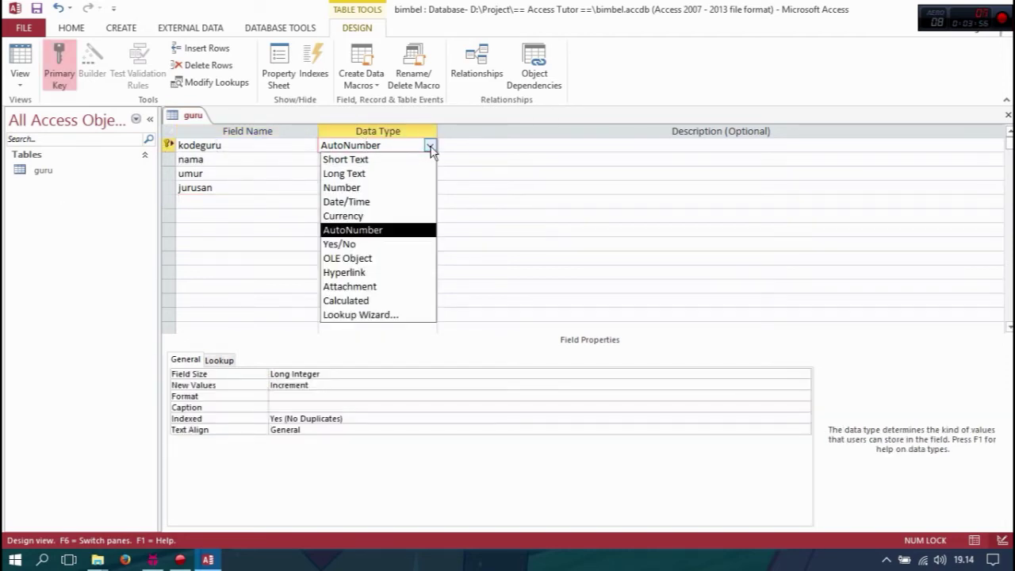
{"action": "left_click", "coordinate": [420, 158]}
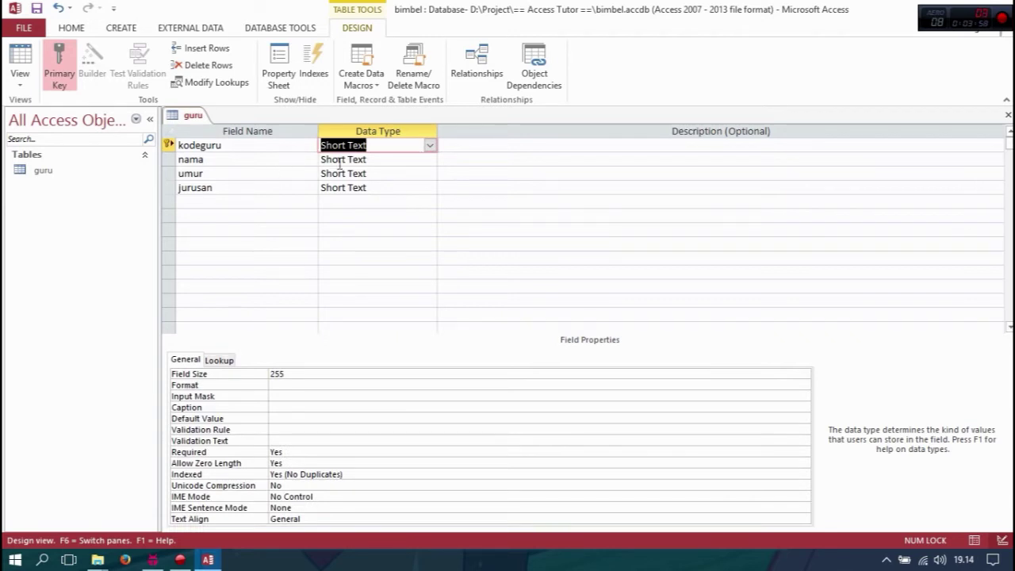
{"action": "left_click", "coordinate": [372, 162]}
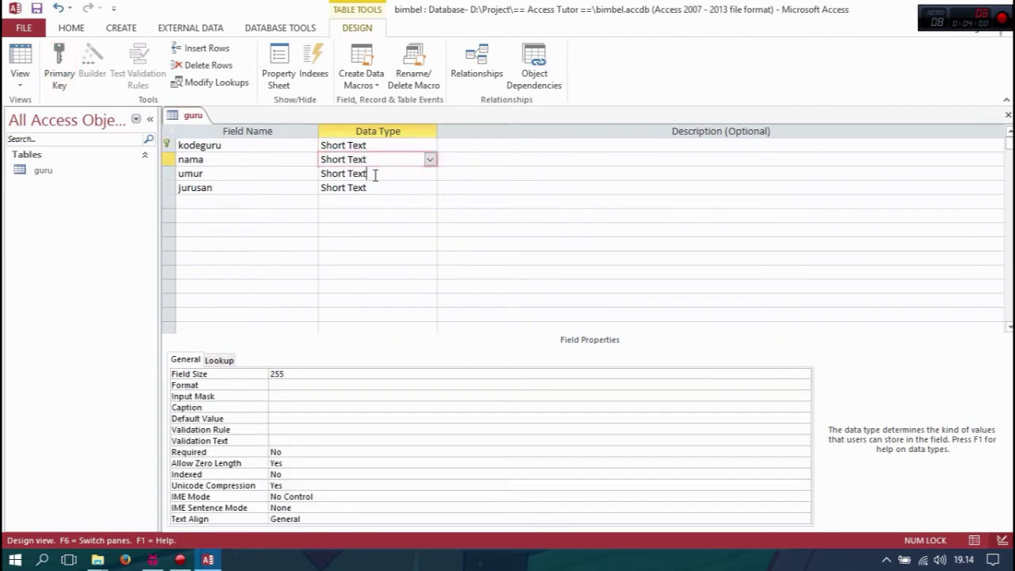
{"action": "left_click", "coordinate": [376, 174]}
{"action": "left_click", "coordinate": [429, 174]}
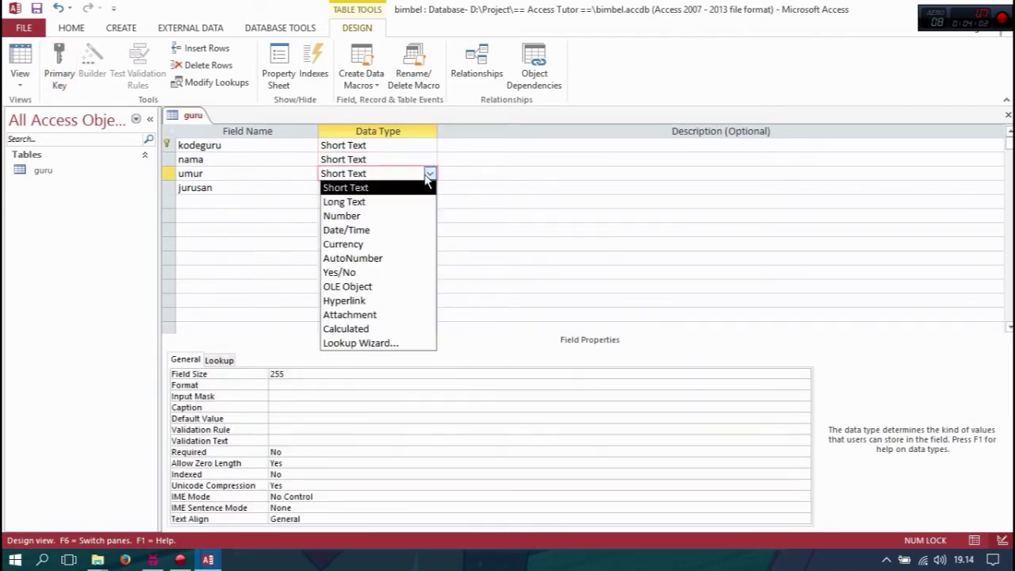
{"action": "left_click", "coordinate": [409, 188]}
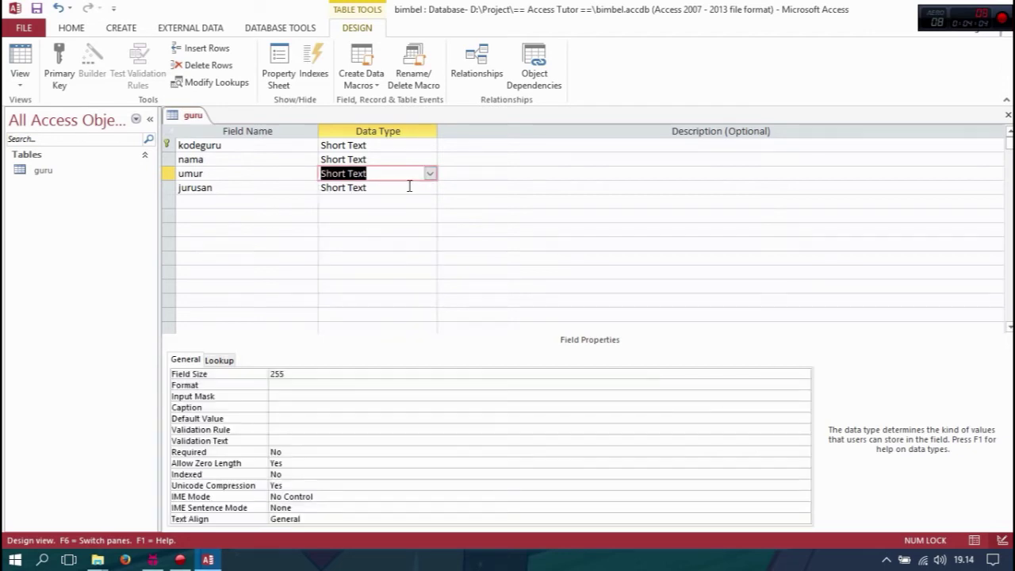
{"action": "left_click", "coordinate": [405, 198]}
{"action": "left_click", "coordinate": [404, 176]}
{"action": "left_click", "coordinate": [410, 184]}
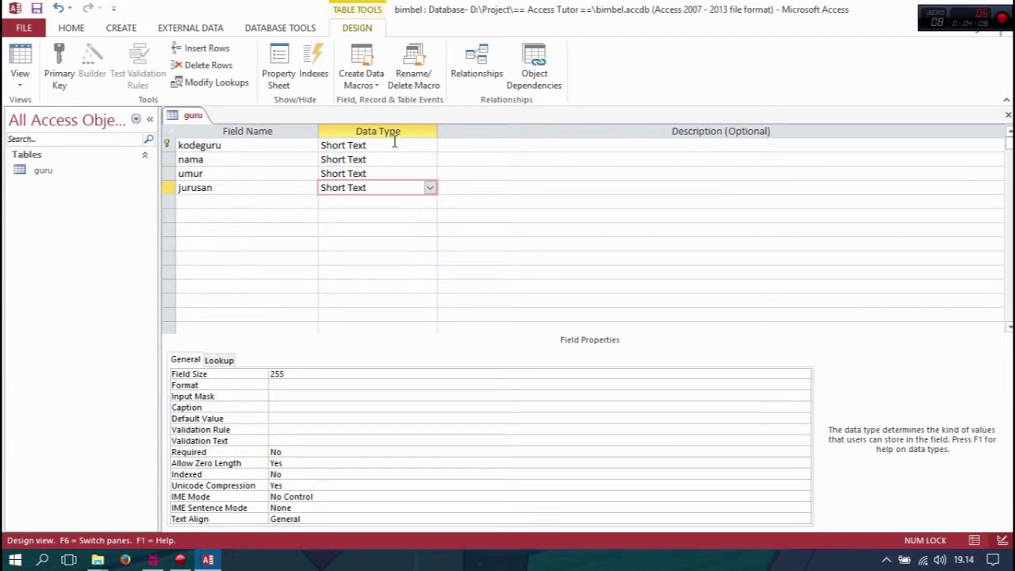
Step: Set the kodeguru field's size to 4
{"action": "left_click", "coordinate": [394, 144]}
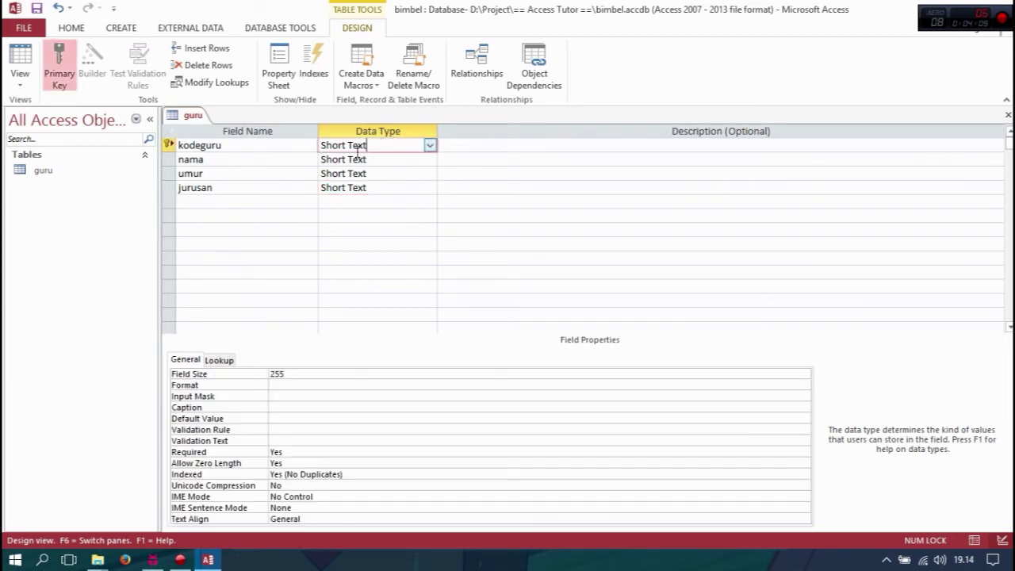
{"action": "left_click", "coordinate": [296, 372]}
{"action": "type", "text": "4"}
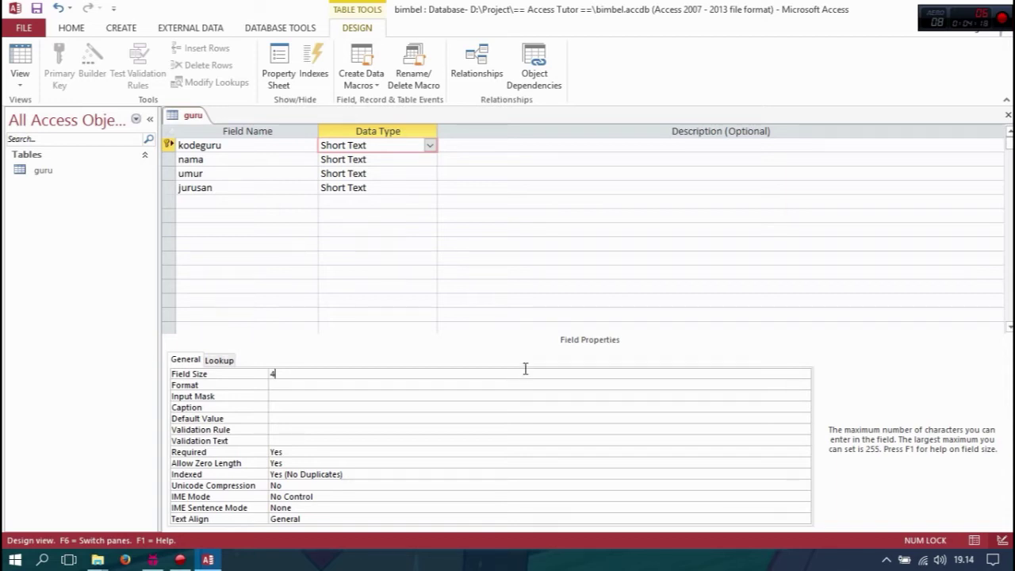
Step: Set the nama field's size to 50 and the umur field's size to 3
{"action": "left_click", "coordinate": [257, 154]}
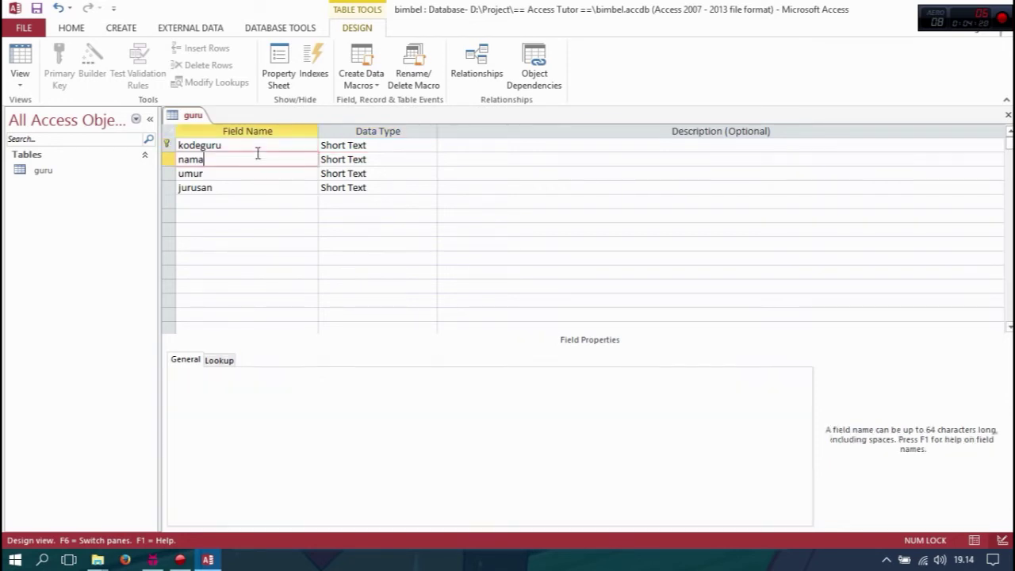
{"action": "left_click", "coordinate": [391, 163]}
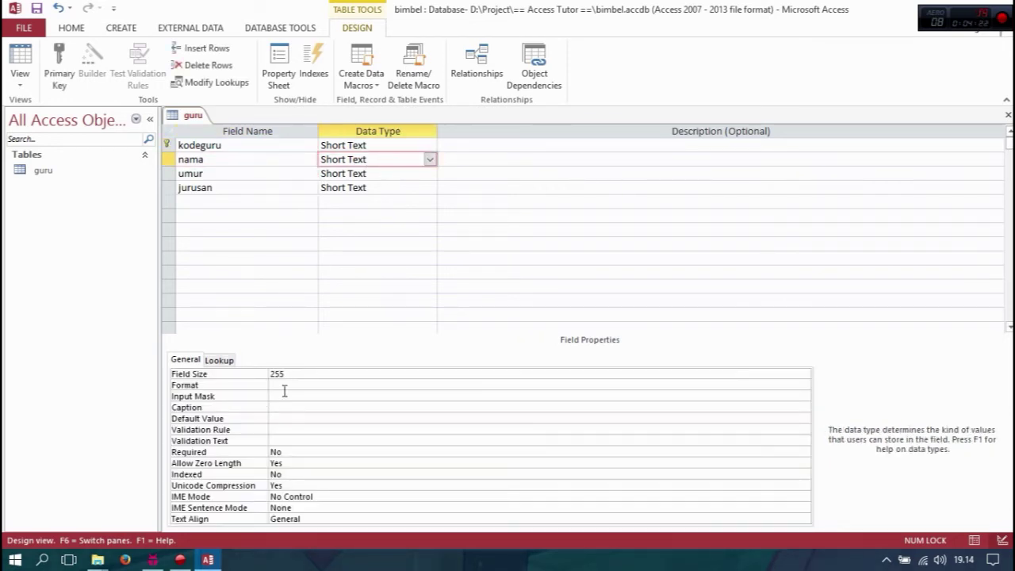
{"action": "left_click_drag", "start_coordinate": [328, 374], "coordinate": [242, 368]}
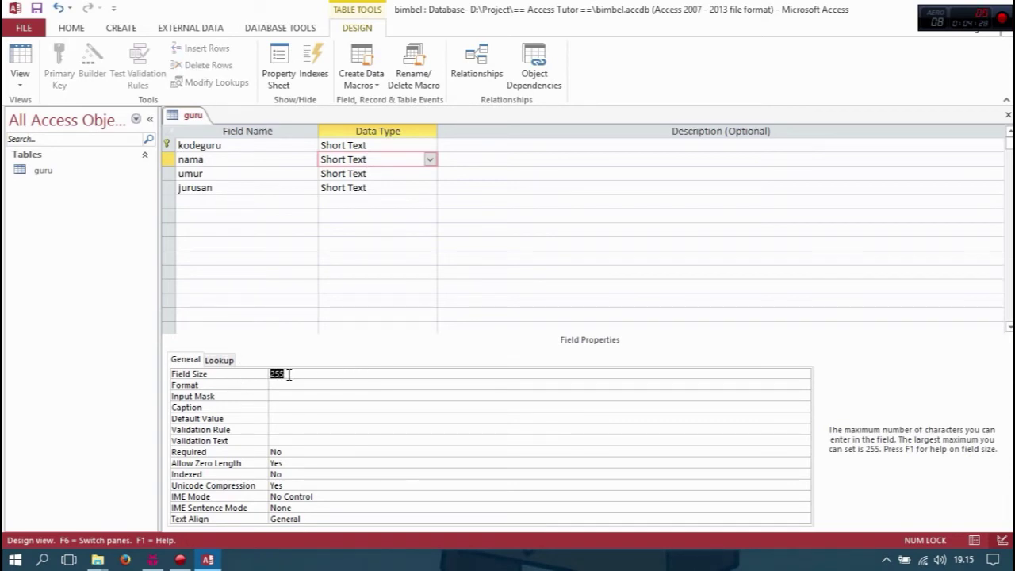
{"action": "type", "text": "50"}
{"action": "left_click", "coordinate": [368, 174]}
{"action": "left_click_drag", "start_coordinate": [328, 375], "coordinate": [256, 370]}
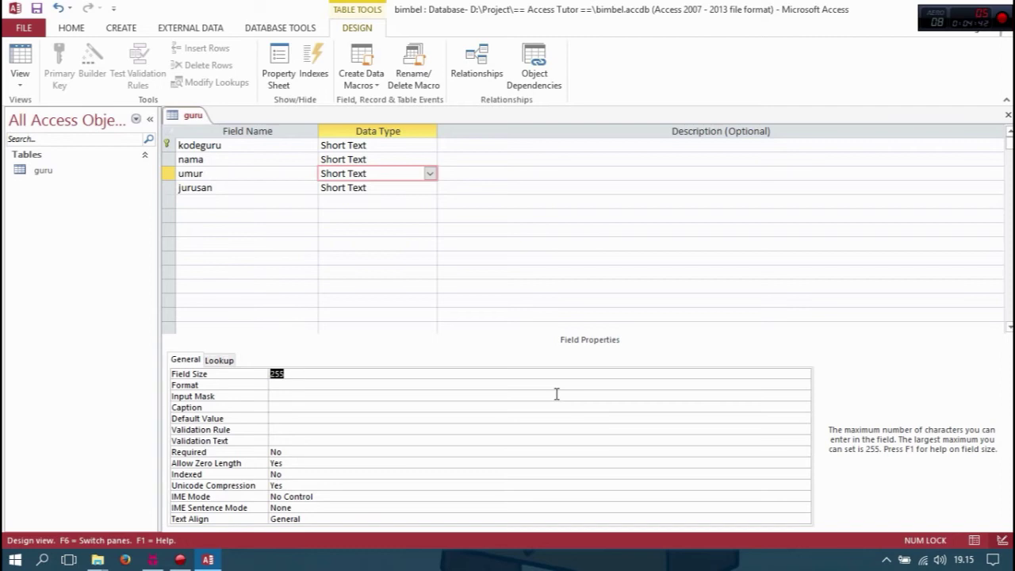
{"action": "type", "text": "3"}
Step: Set the jurusan field's size to 30
{"action": "left_click", "coordinate": [390, 189]}
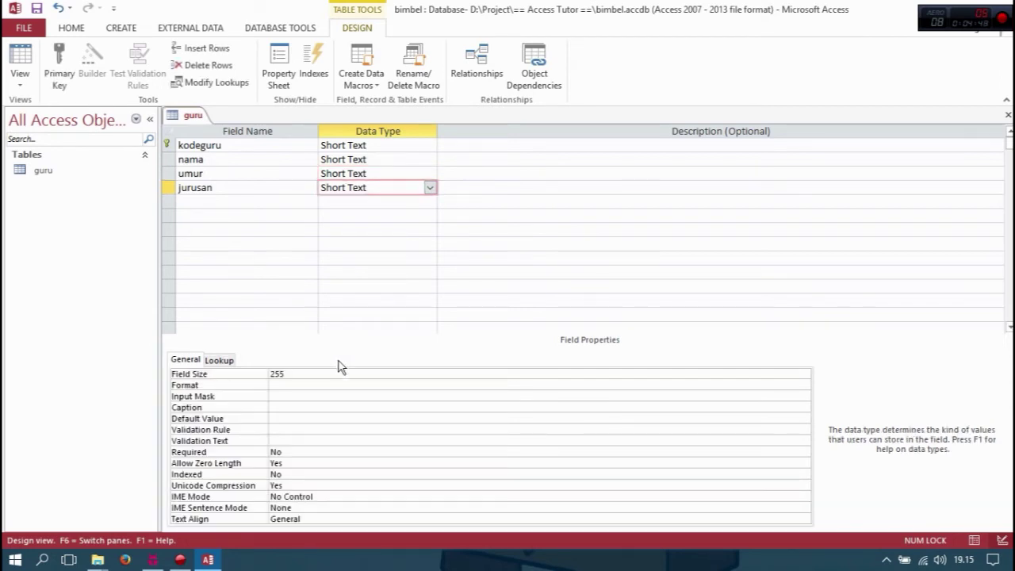
{"action": "left_click", "coordinate": [249, 377]}
{"action": "type", "text": "30"}
{"action": "left_click", "coordinate": [431, 408]}
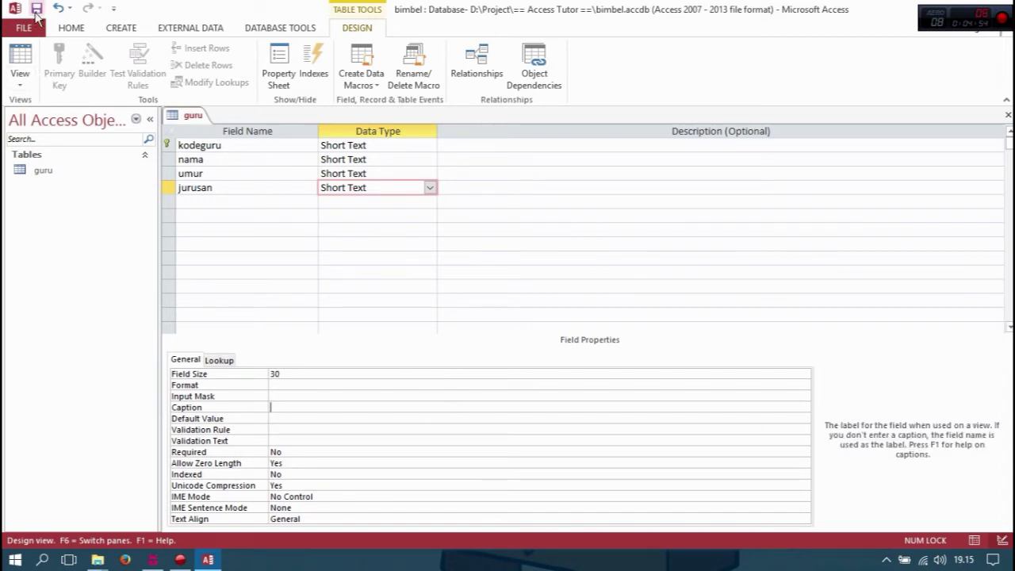
Step: Save the guru table's design and switch the table to Datasheet View
{"action": "left_click", "coordinate": [36, 10]}
{"action": "left_click", "coordinate": [33, 84]}
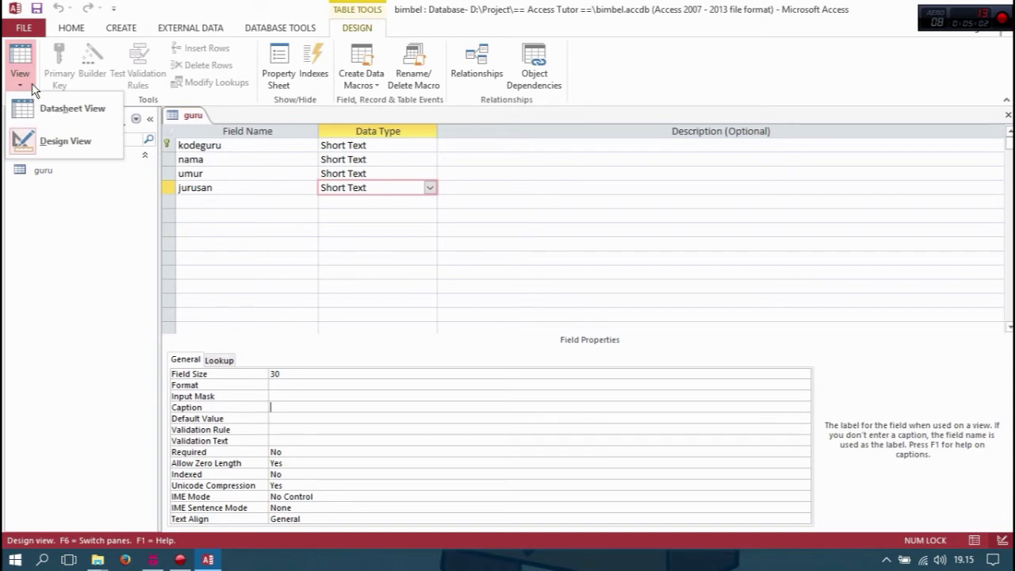
{"action": "left_click", "coordinate": [87, 113]}
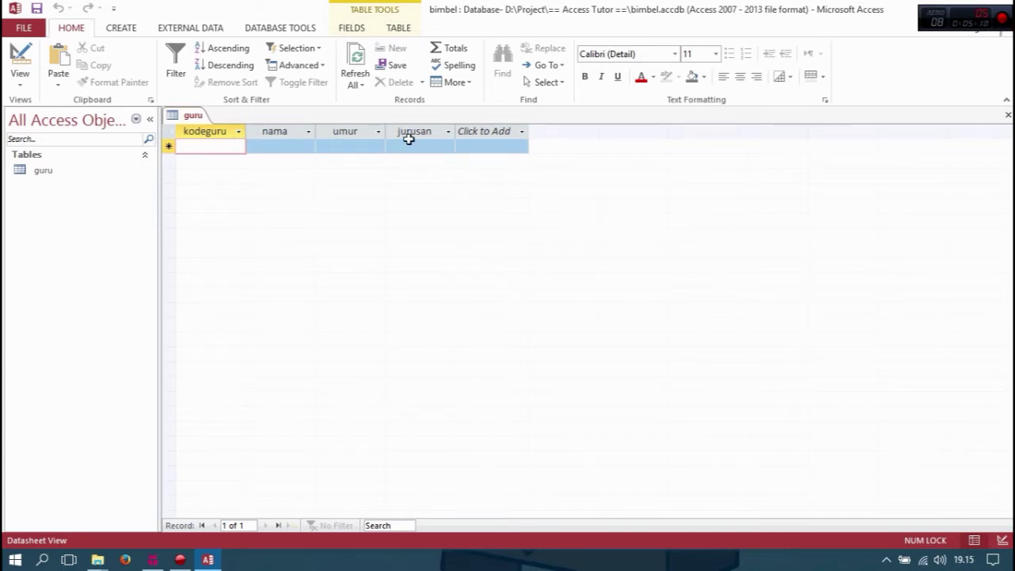
Step: Enter the first guru record with kodeguru G001, the teacher's name, umur 45 and jurusan Matematika
{"action": "type", "text": "G001"}
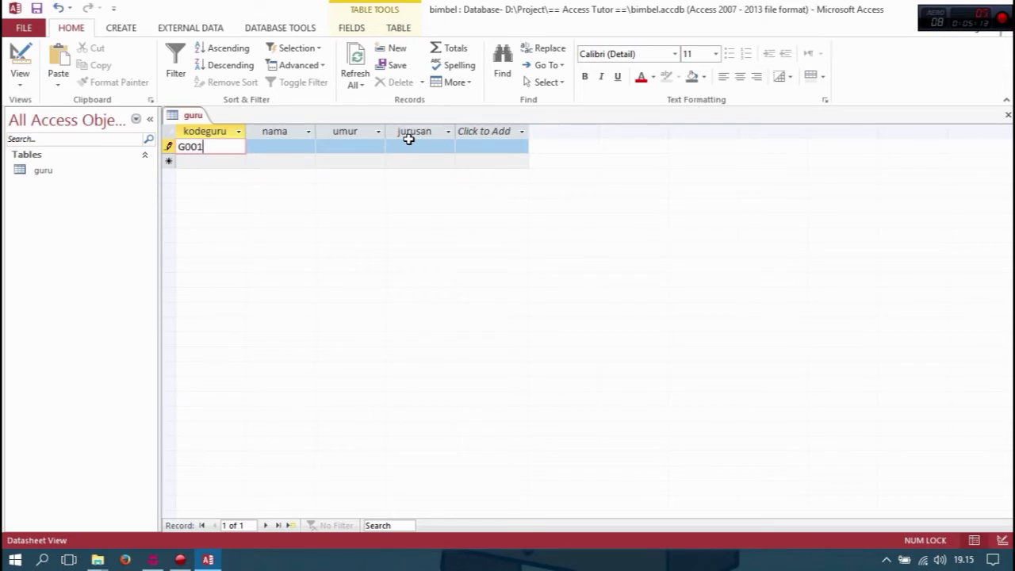
{"action": "key", "text": "Tab"}
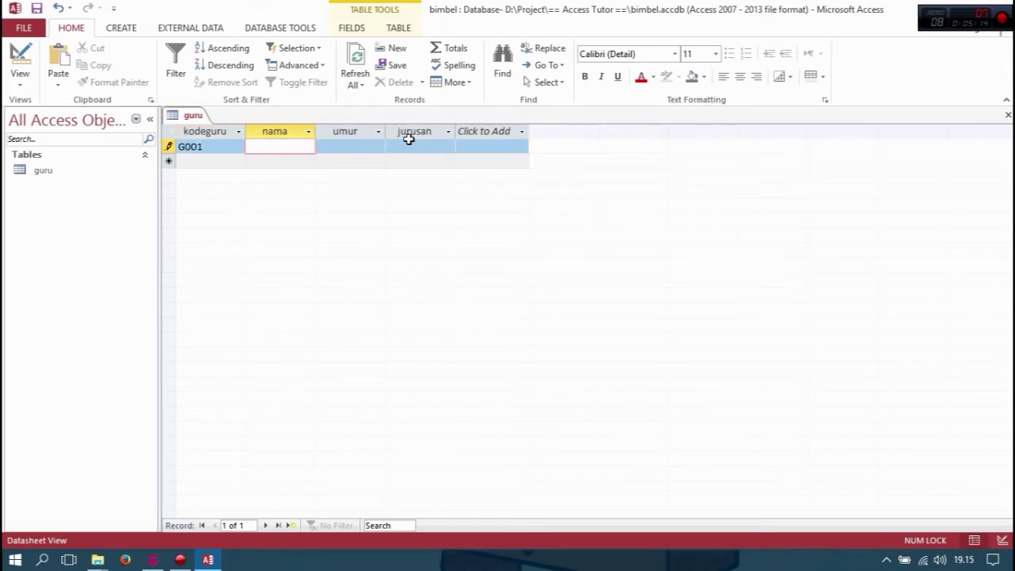
{"action": "type", "text": "ahma"}
{"action": "key", "text": "BackSpace"}
{"action": "key", "text": "BackSpace"}
{"action": "key", "text": "BackSpace"}
{"action": "key", "text": "BackSpace"}
{"action": "type", "text": "Udin"}
{"action": "key", "text": "Tab"}
{"action": "type", "text": "45"}
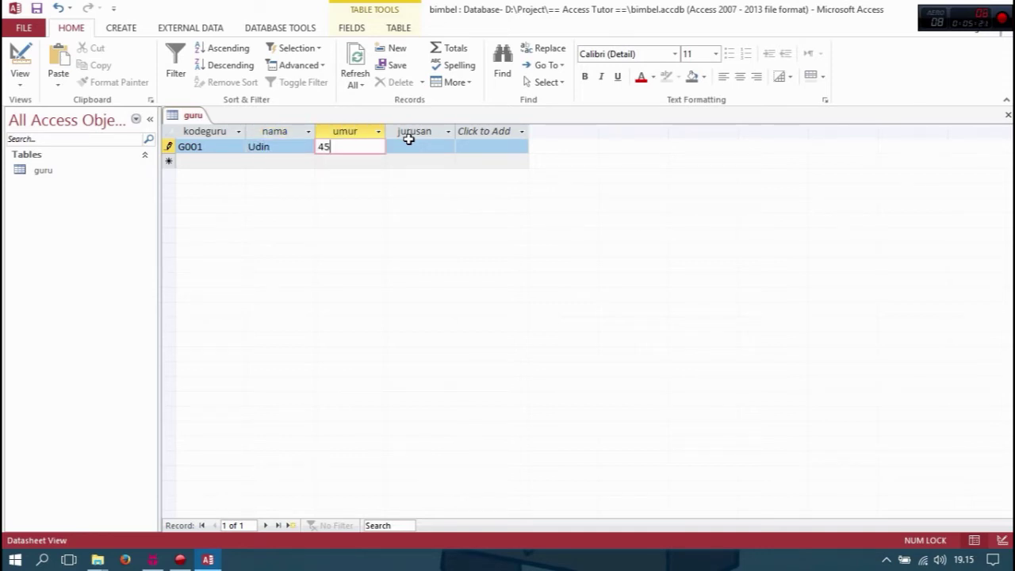
{"action": "key", "text": "Tab"}
{"action": "type", "text": "Matemati"}
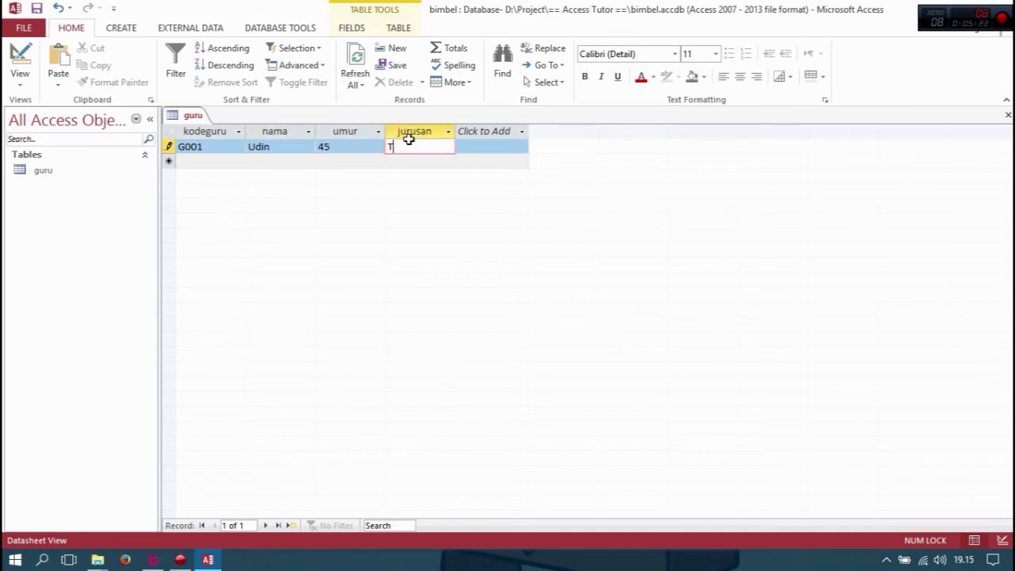
{"action": "type", "text": "ka"}
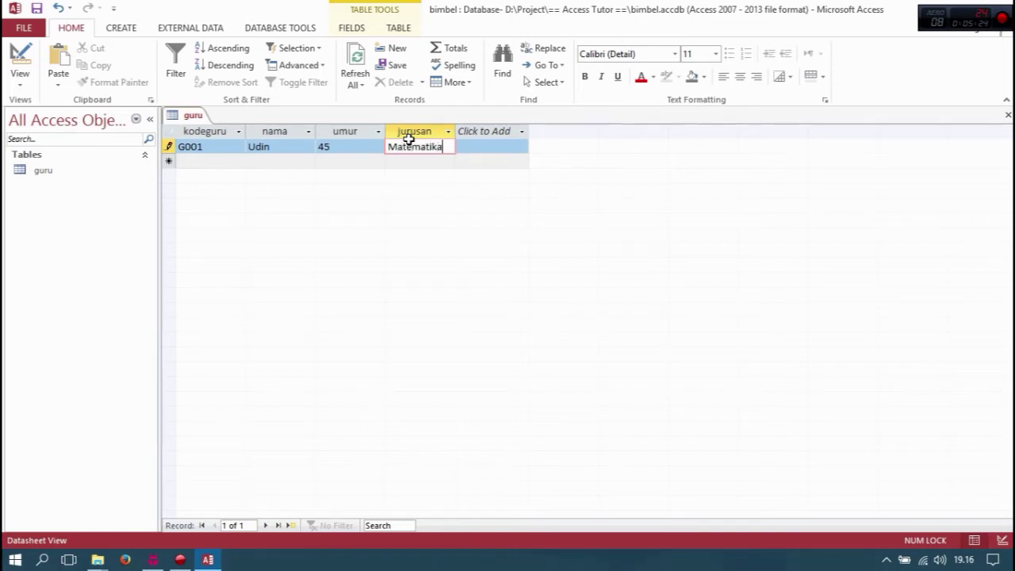
{"action": "key", "text": "Tab"}
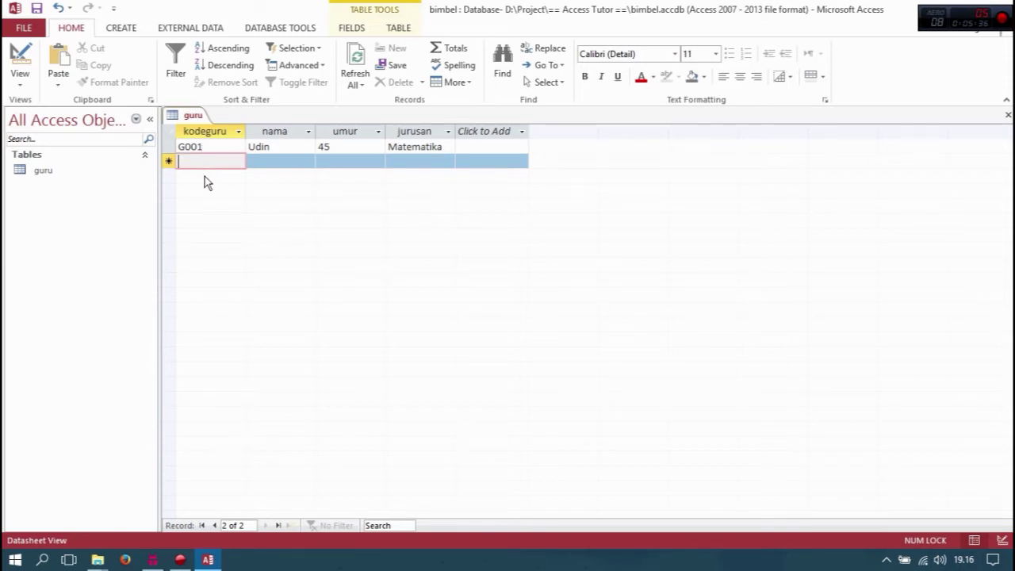
Step: Enter the second guru record with kodeguru G002, the teacher's name, umur 30 and jurusan Fisika
{"action": "type", "text": "G002"}
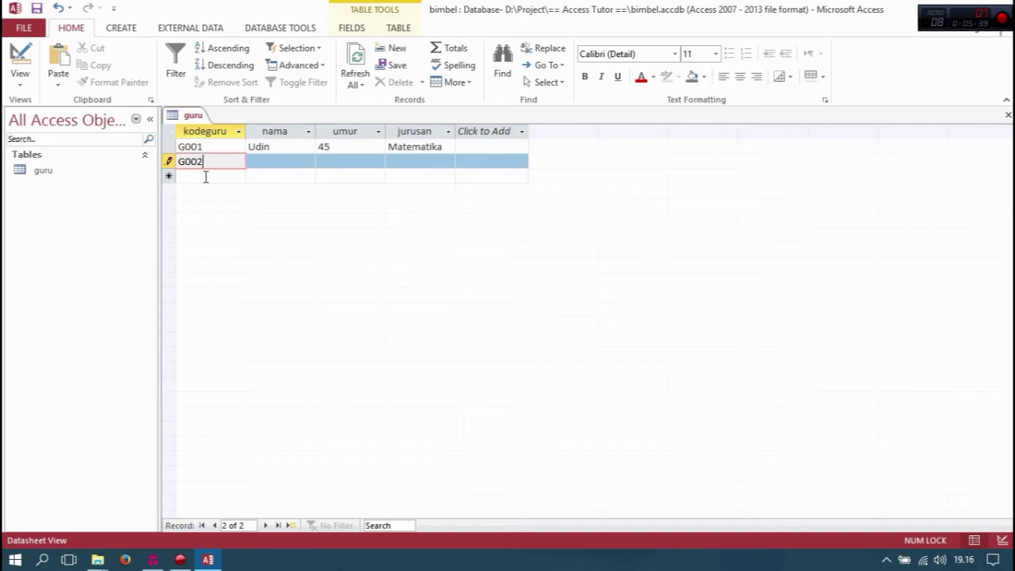
{"action": "key", "text": "Tab"}
{"action": "type", "text": "Apul"}
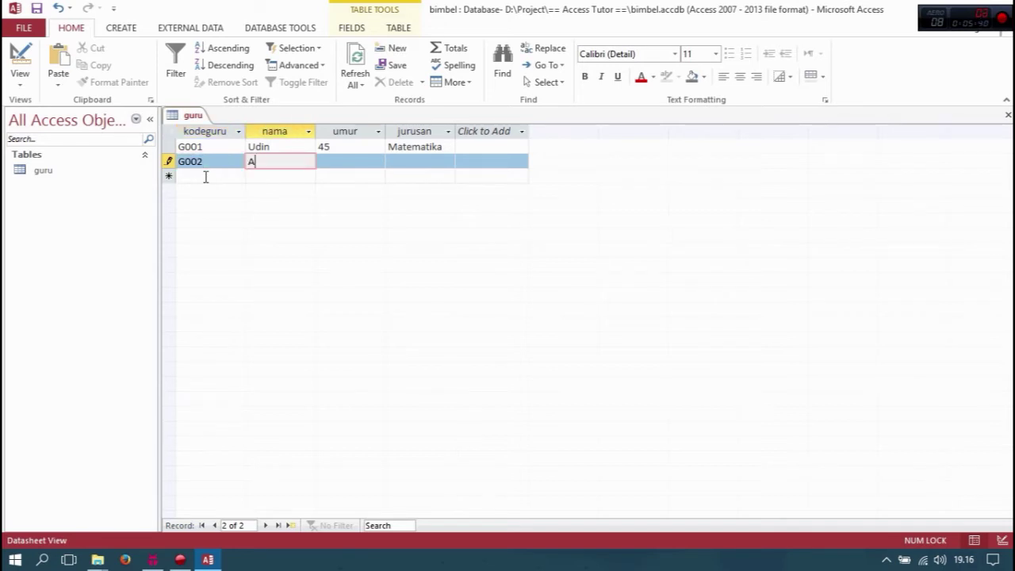
{"action": "key", "text": "Tab"}
{"action": "type", "text": "30"}
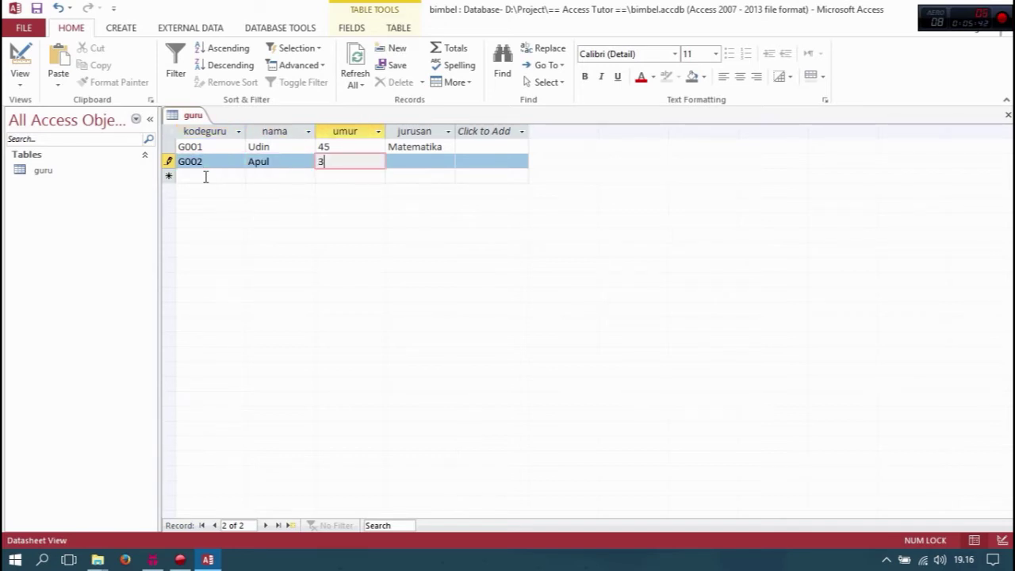
{"action": "key", "text": "Tab"}
{"action": "type", "text": "Fisika"}
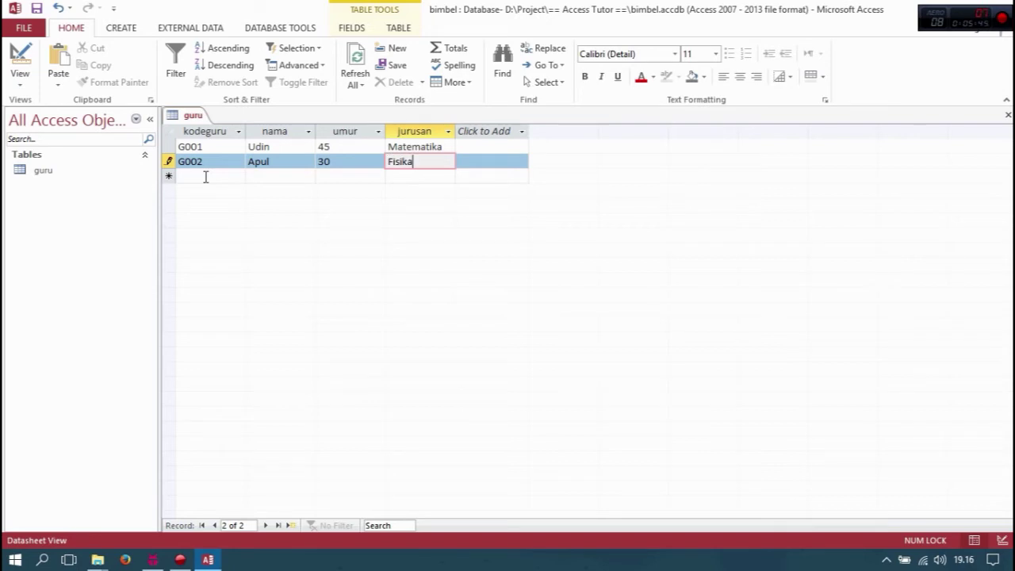
{"action": "key", "text": "Tab"}
Step: Enter the third guru record with kodeguru G003, the teacher's name, umur 25 and jurusan Bahasa Indonesia
{"action": "type", "text": "G003"}
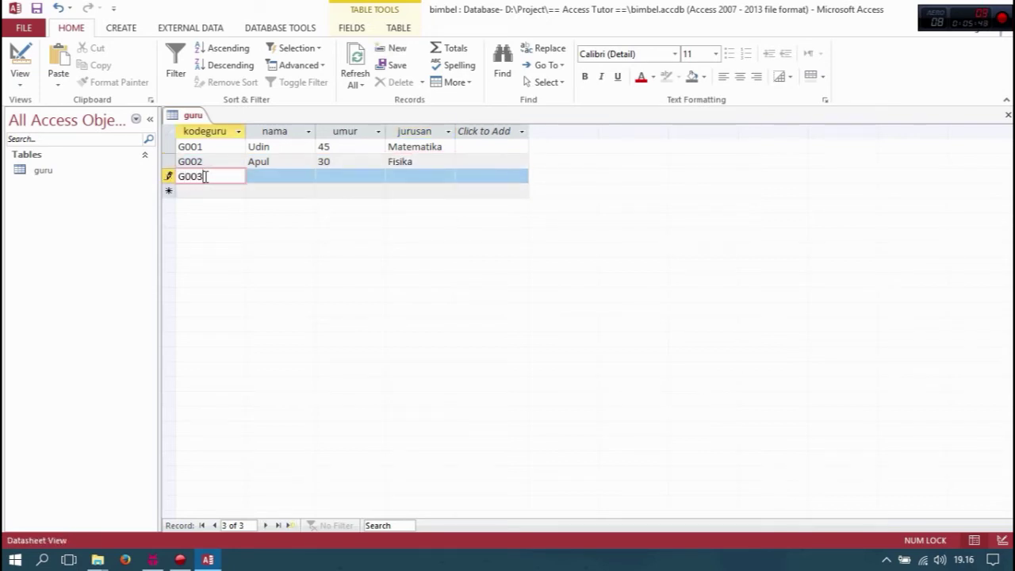
{"action": "key", "text": "Tab"}
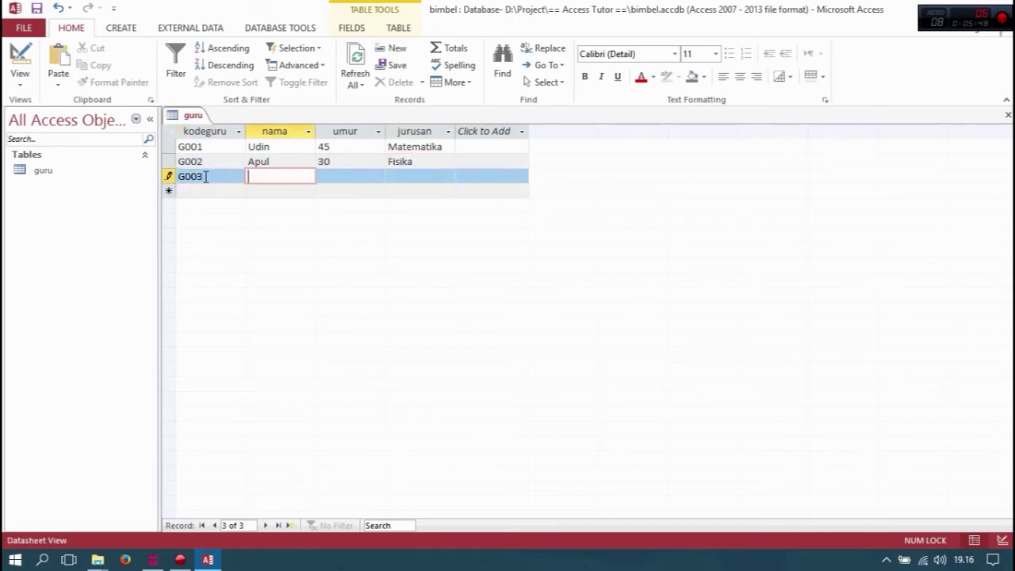
{"action": "type", "text": "Z"}
{"action": "key", "text": "BackSpace"}
{"action": "type", "text": "Zainuddin"}
{"action": "key", "text": "Tab"}
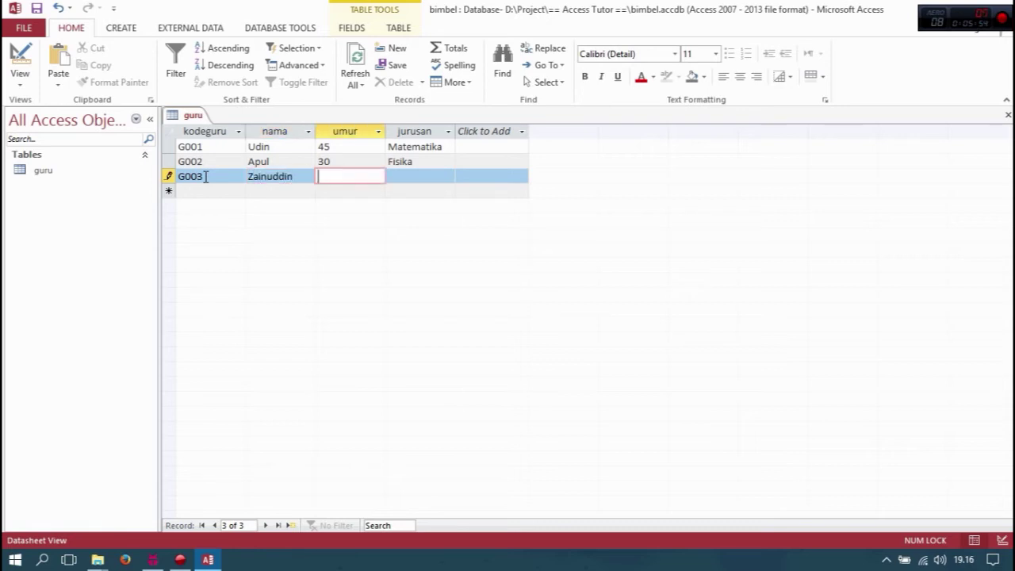
{"action": "type", "text": "25"}
{"action": "key", "text": "Tab"}
{"action": "type", "text": "Bahasa Ind"}
{"action": "type", "text": "one"}
{"action": "type", "text": "sia"}
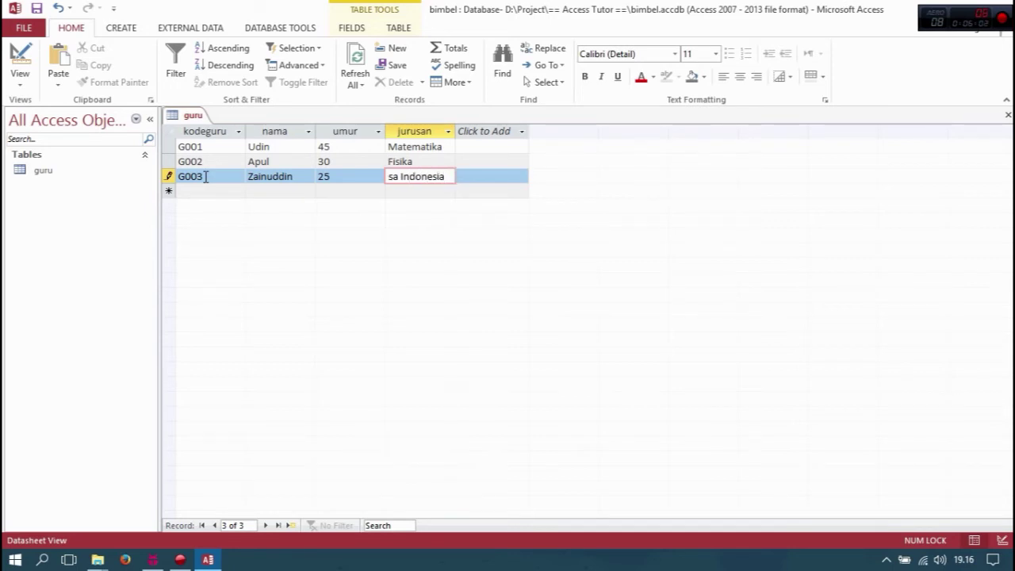
Step: Enter the fourth guru record with kodeguru G004, the teacher's name, umur 33 and jurusan Biologi
{"action": "left_click", "coordinate": [209, 191]}
{"action": "type", "text": "G"}
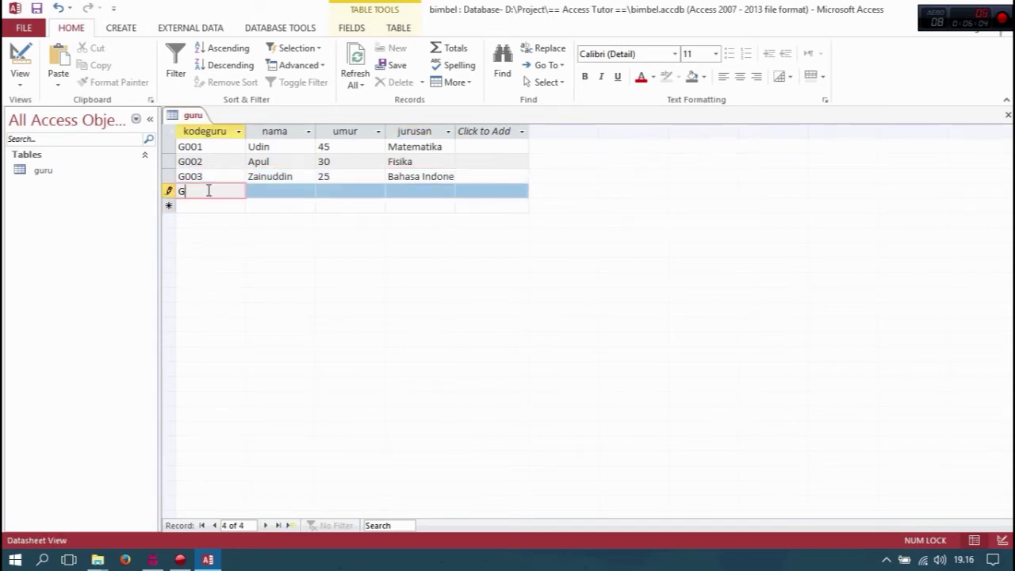
{"action": "type", "text": "004"}
{"action": "key", "text": "Tab"}
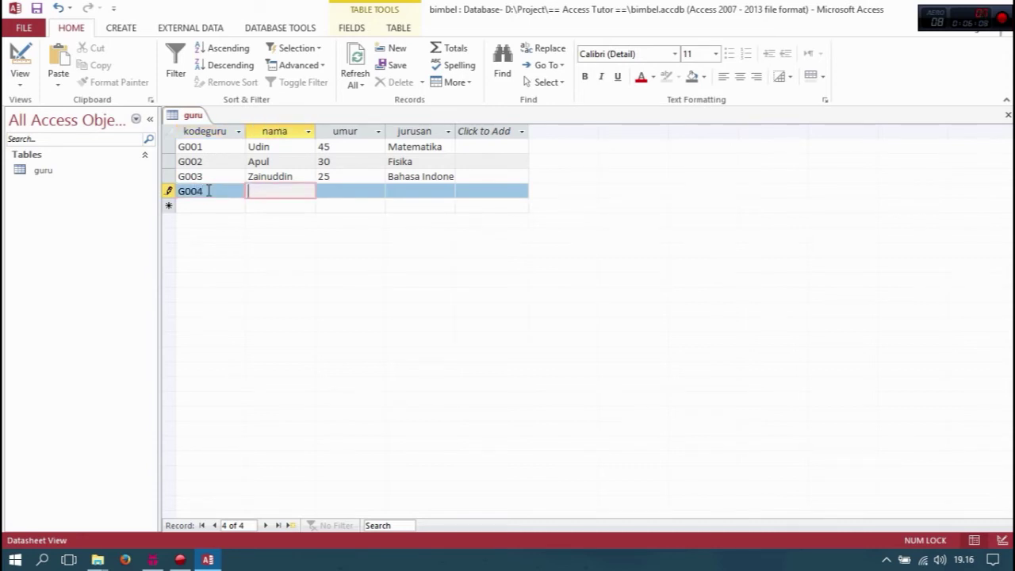
{"action": "type", "text": "Rahmat"}
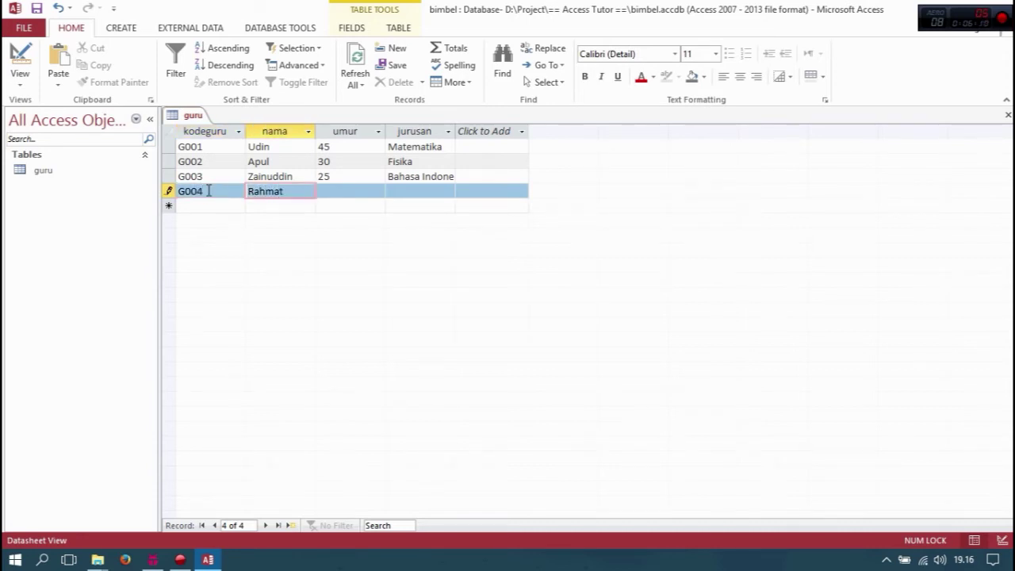
{"action": "key", "text": "Tab"}
{"action": "type", "text": "33"}
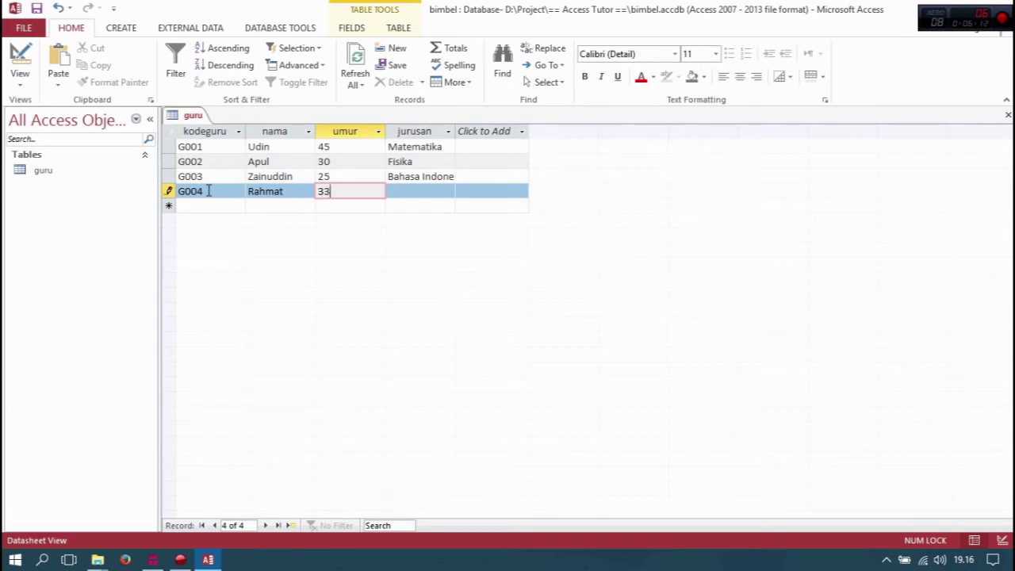
{"action": "key", "text": "Tab"}
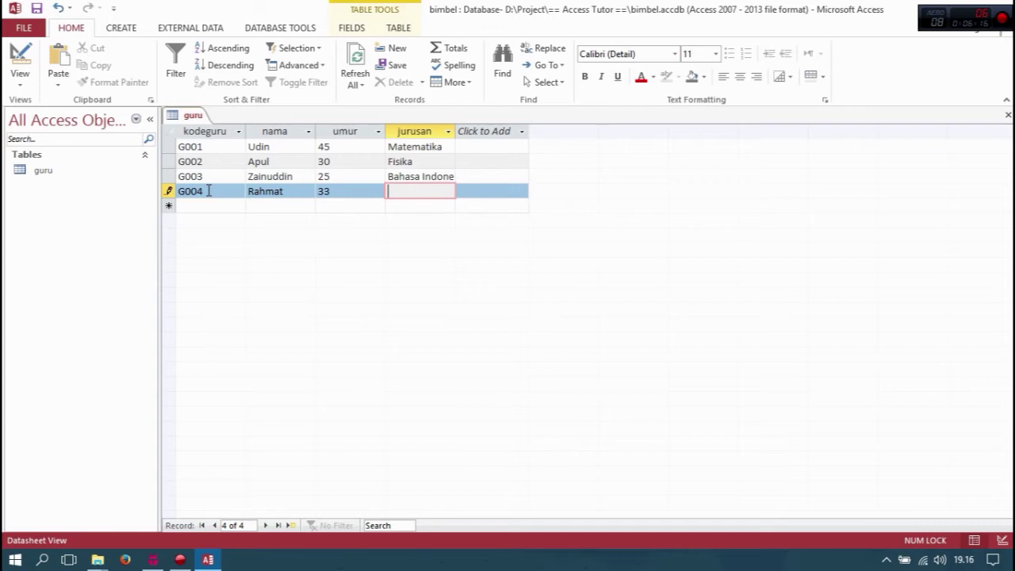
{"action": "type", "text": "Biologi"}
{"action": "key", "text": "Tab"}
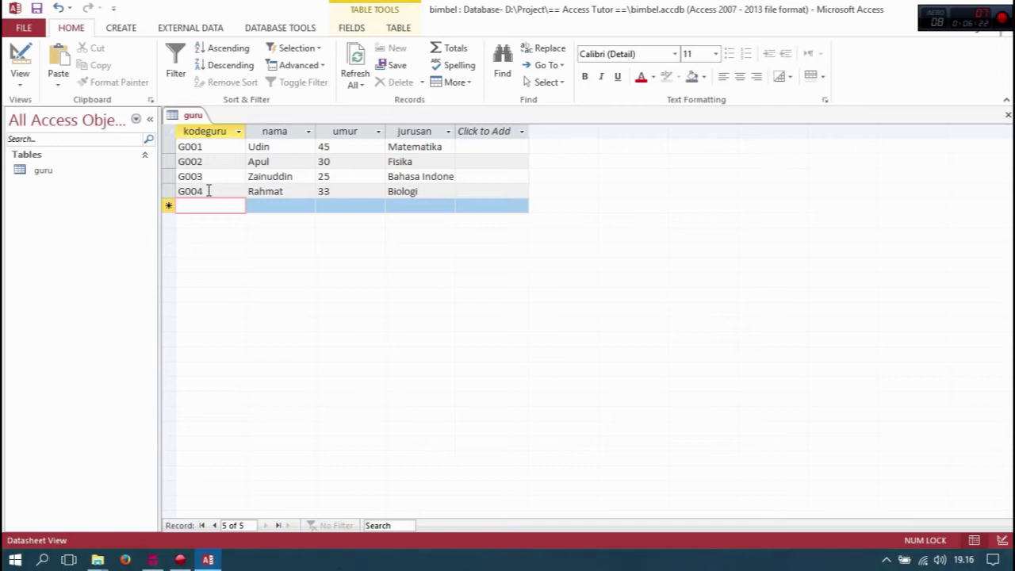
Step: Enter the fifth guru record with kodeguru G005, the teacher's name, umur 47 and jurusan Bahasa Inggris, and save it
{"action": "type", "text": "G005"}
{"action": "key", "text": "Tab"}
{"action": "type", "text": "Mahm"}
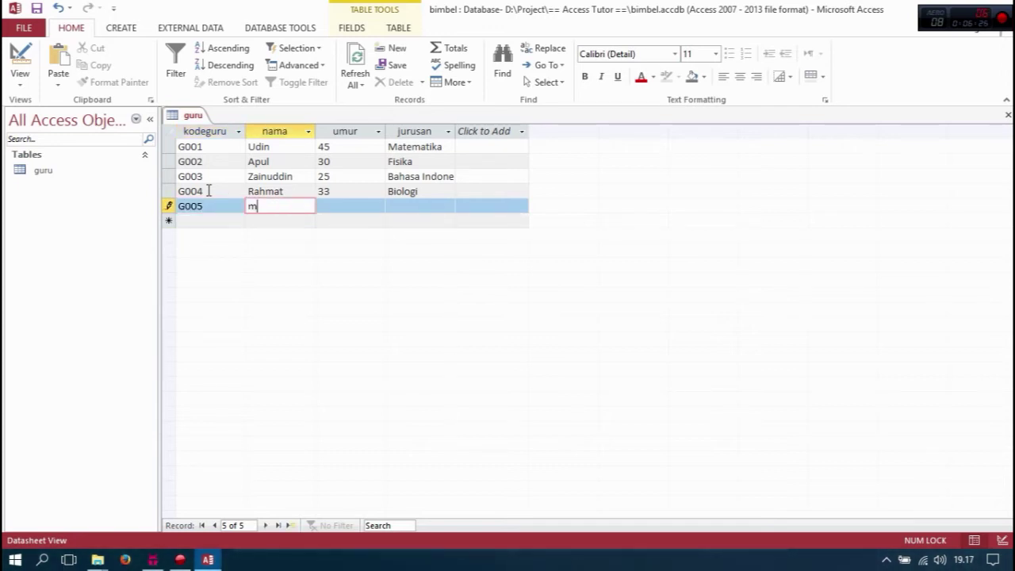
{"action": "type", "text": "ud"}
{"action": "key", "text": "Tab"}
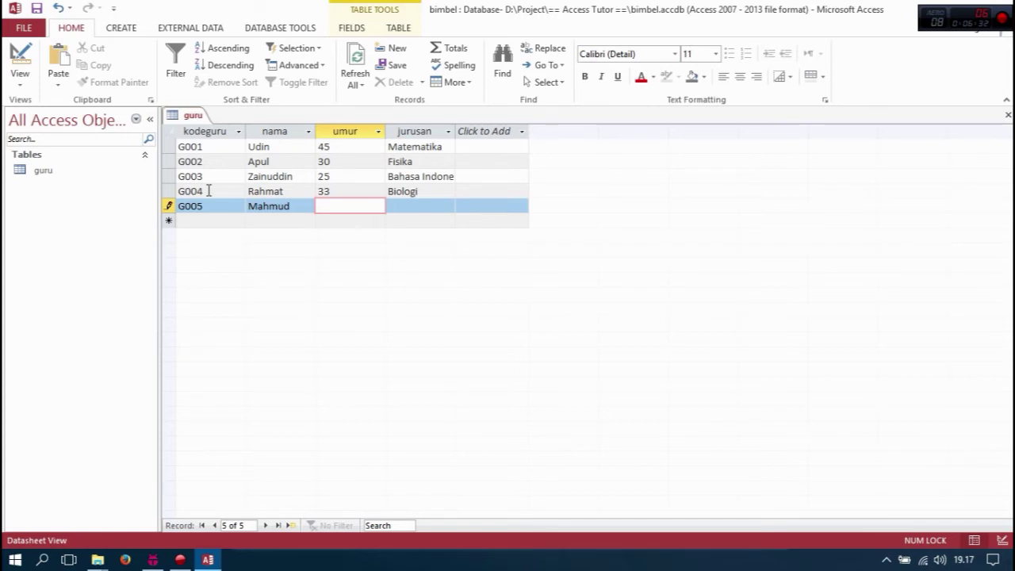
{"action": "type", "text": "28"}
{"action": "key", "text": "BackSpace"}
{"action": "key", "text": "BackSpace"}
{"action": "type", "text": "47"}
{"action": "key", "text": "Tab"}
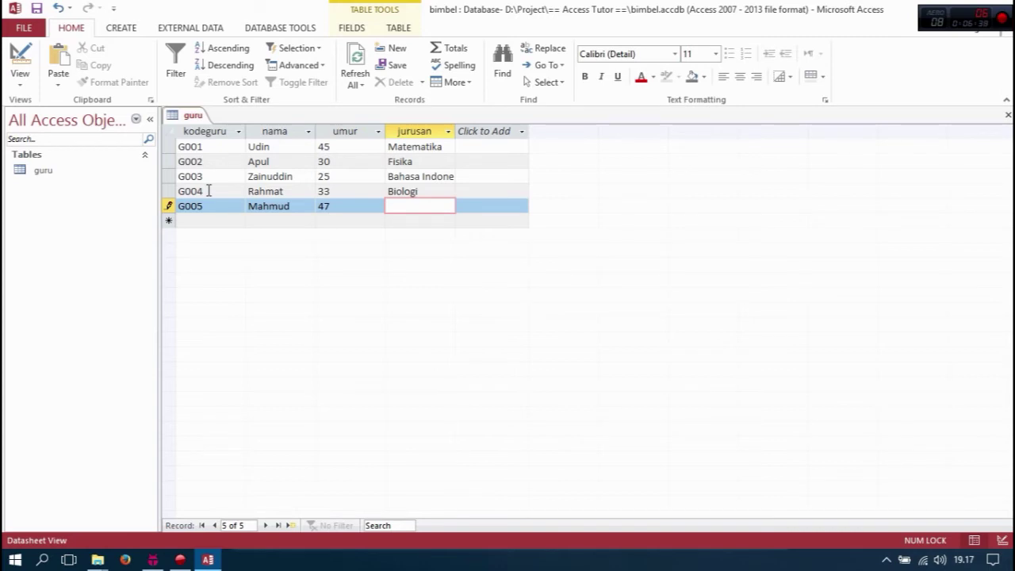
{"action": "type", "text": "Bahasa Inggris"}
{"action": "left_click", "coordinate": [37, 10]}
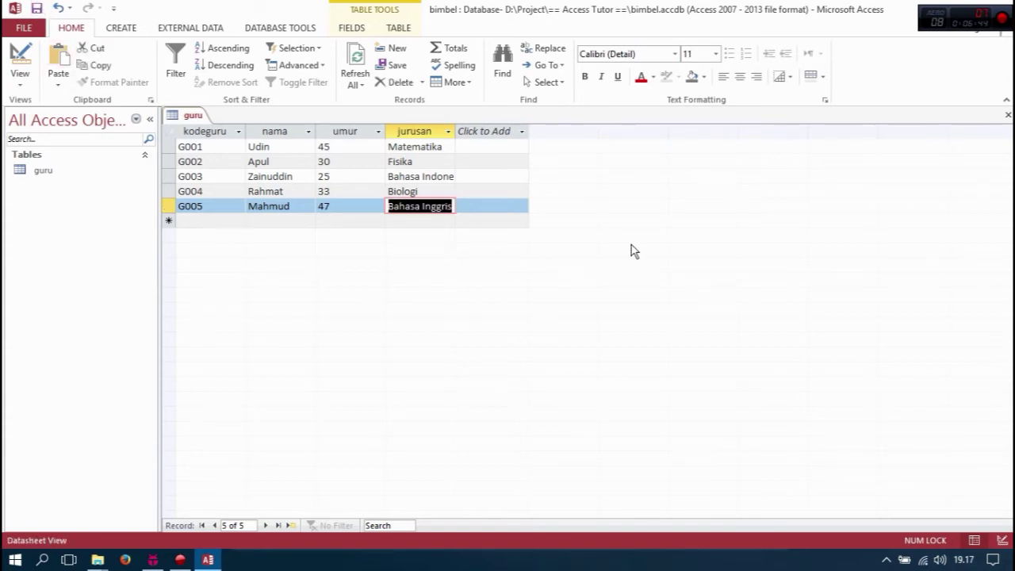
{"action": "left_click", "coordinate": [289, 221]}
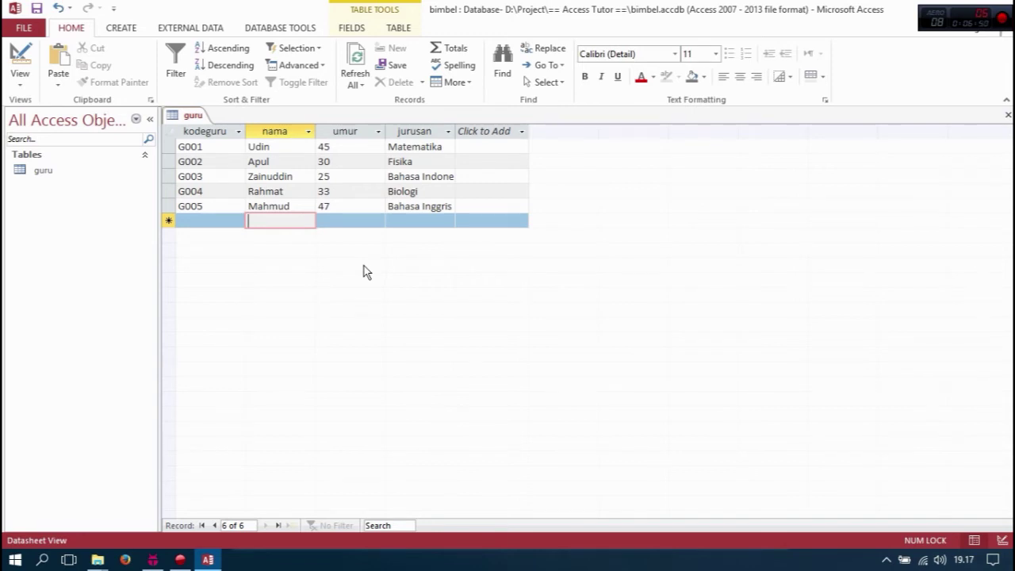
{"action": "left_click", "coordinate": [200, 222]}
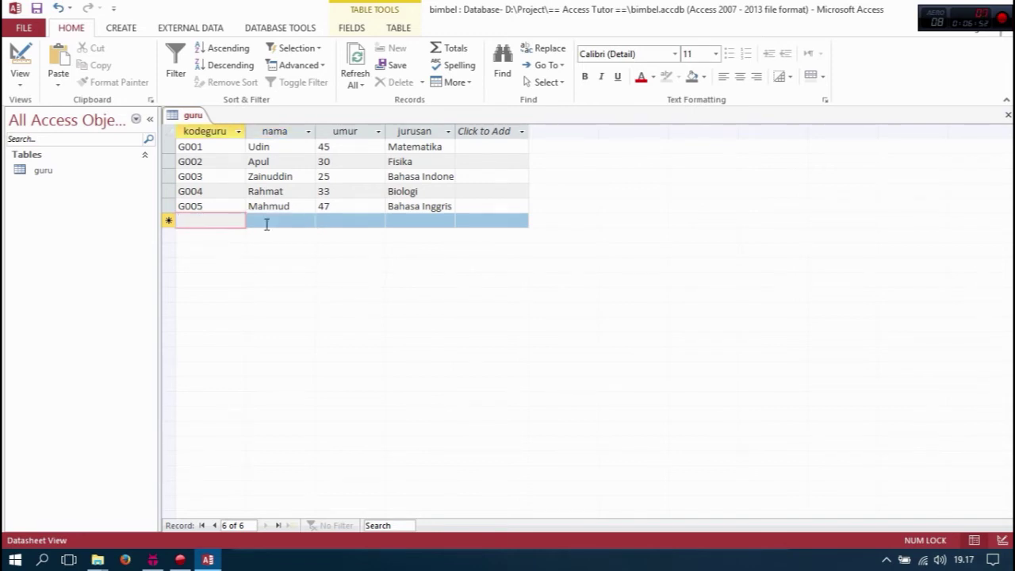
{"action": "left_click", "coordinate": [281, 221]}
{"action": "left_click", "coordinate": [257, 204]}
{"action": "left_click", "coordinate": [208, 223]}
{"action": "type", "text": "w"}
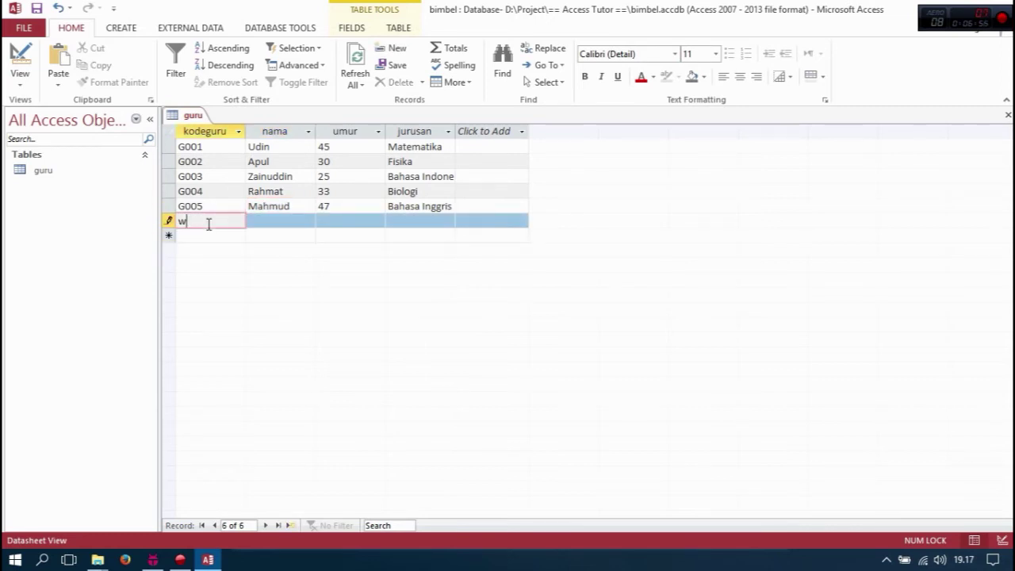
{"action": "key", "text": "BackSpace"}
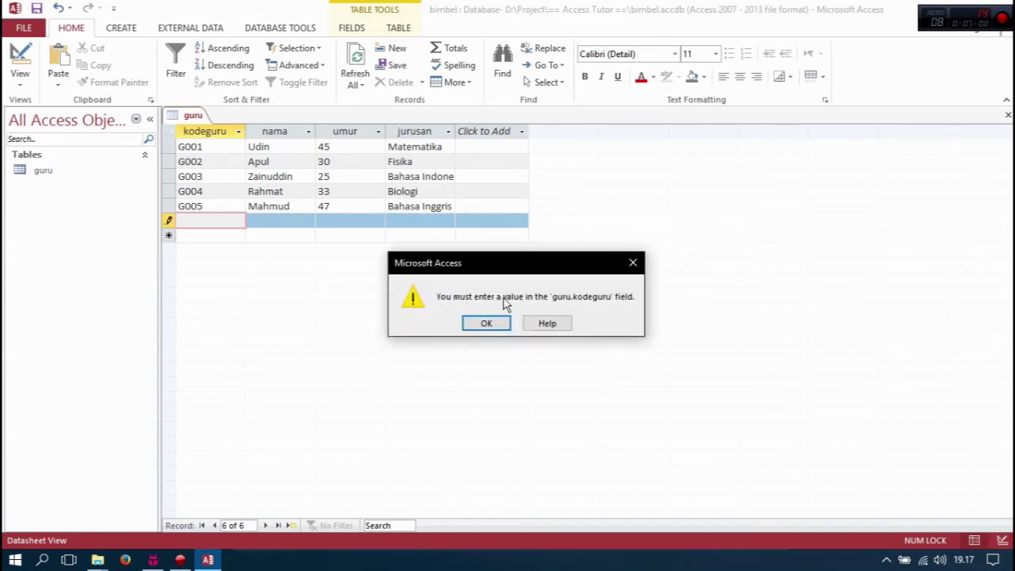
{"action": "left_click", "coordinate": [487, 322]}
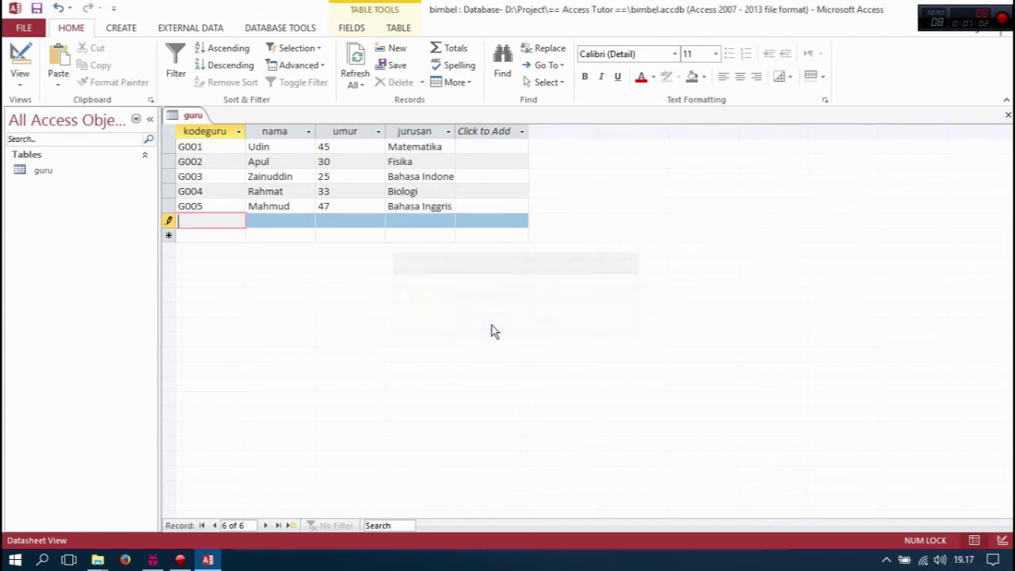
{"action": "left_click", "coordinate": [170, 222]}
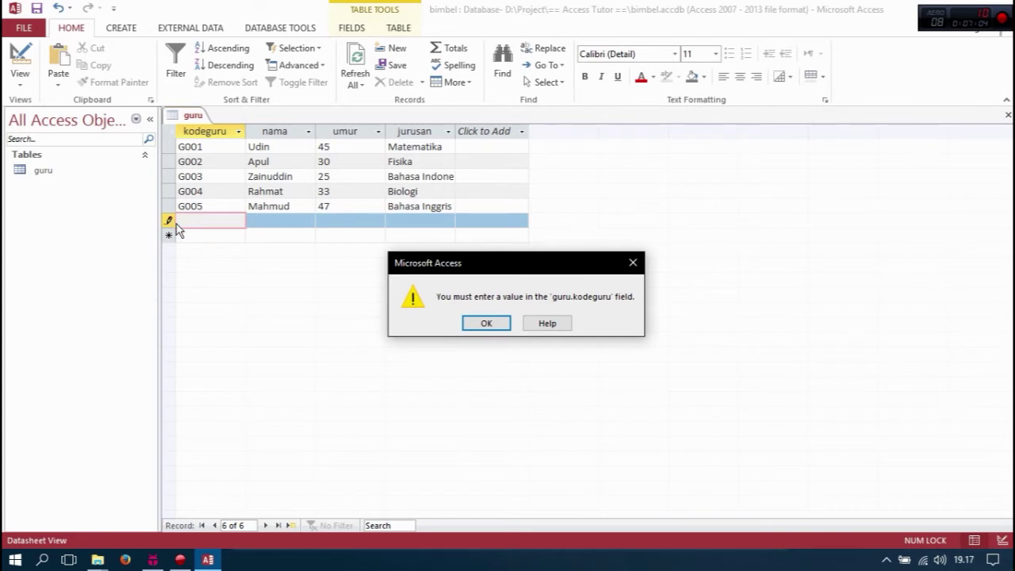
{"action": "left_click", "coordinate": [487, 322]}
{"action": "left_click", "coordinate": [173, 220]}
{"action": "left_click", "coordinate": [508, 323]}
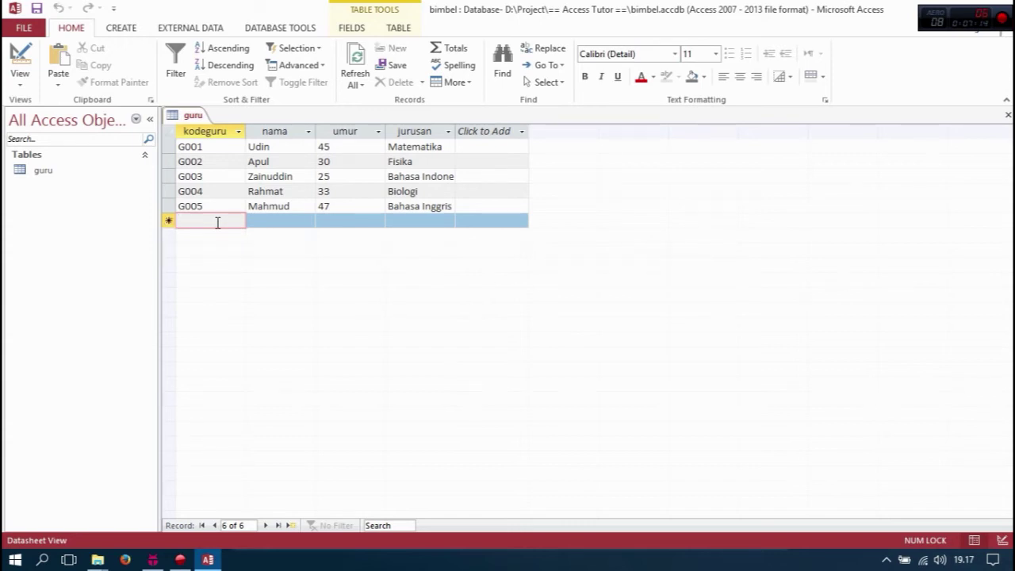
{"action": "left_click", "coordinate": [275, 195]}
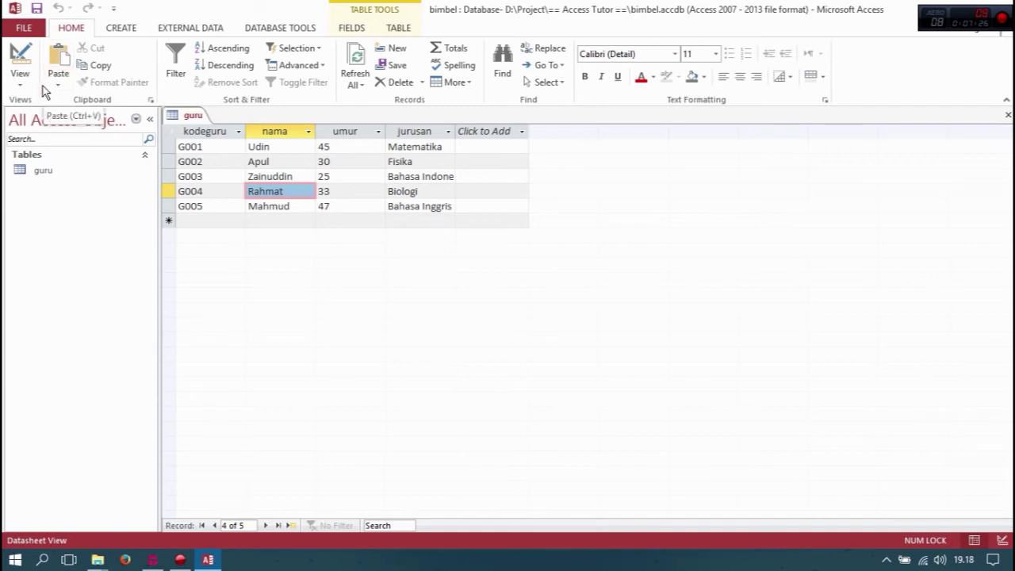
Step: Create a new table in the bimbel database and save it as siswa
{"action": "left_click", "coordinate": [123, 30]}
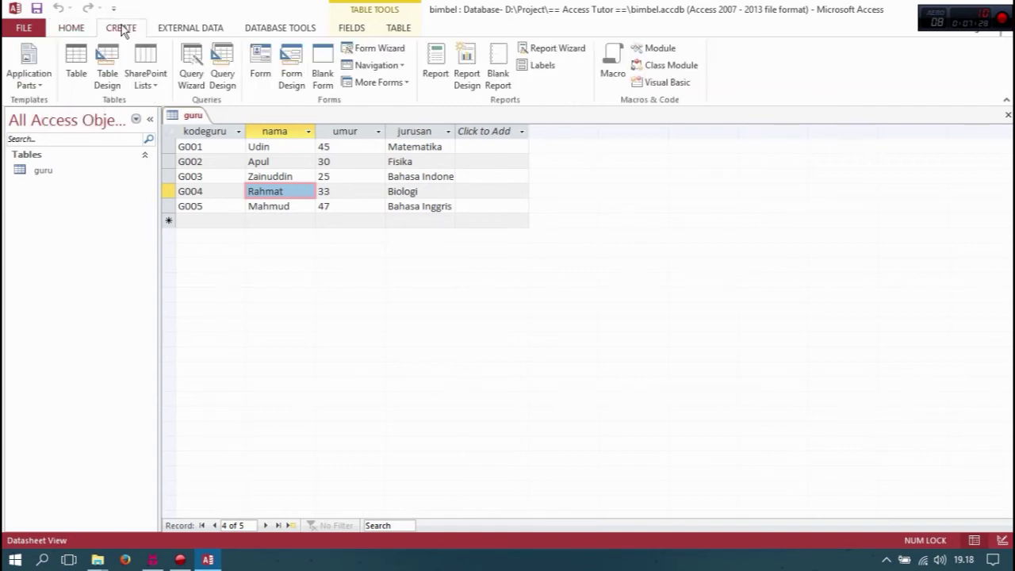
{"action": "left_click", "coordinate": [76, 65]}
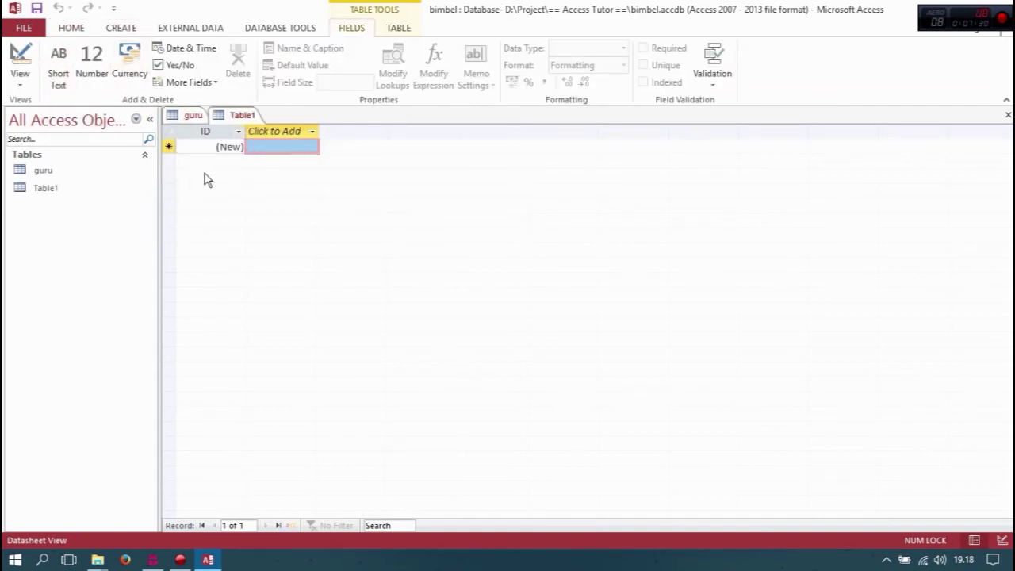
{"action": "left_click", "coordinate": [34, 10]}
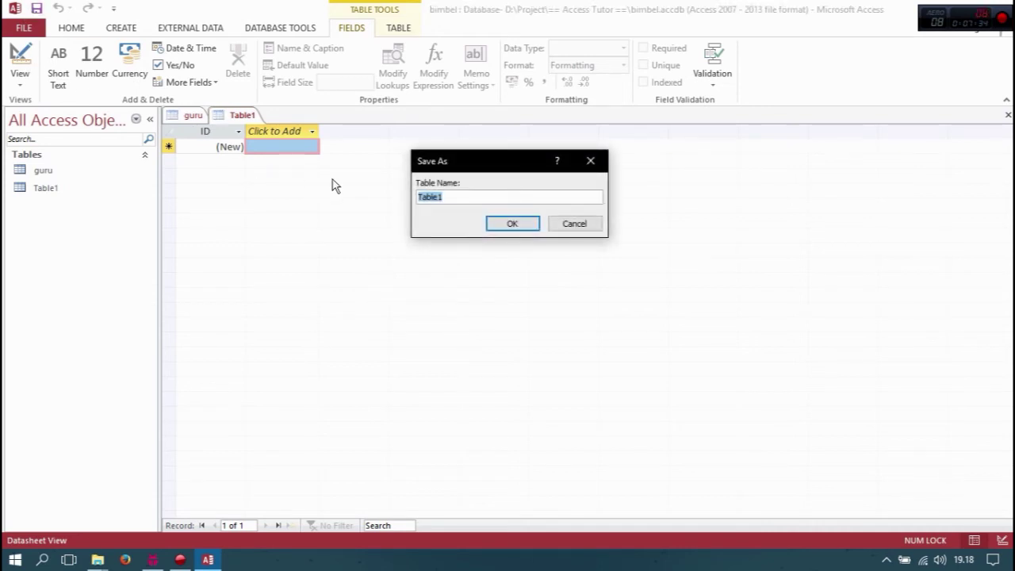
{"action": "type", "text": "siswa"}
{"action": "left_click", "coordinate": [505, 223]}
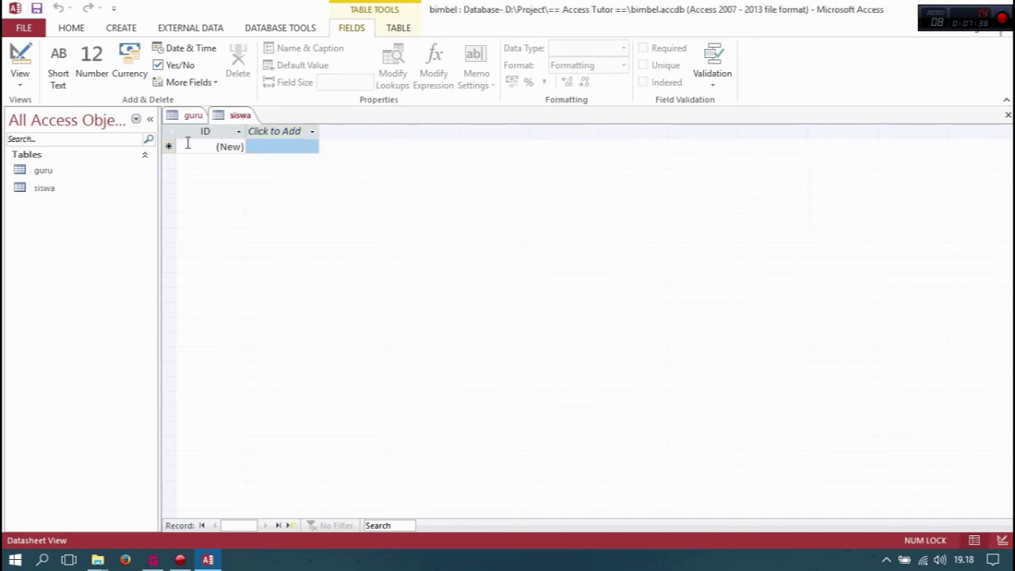
Step: Show the siswa table in design view and rename its ID field as kodesiswa
{"action": "left_click", "coordinate": [20, 63]}
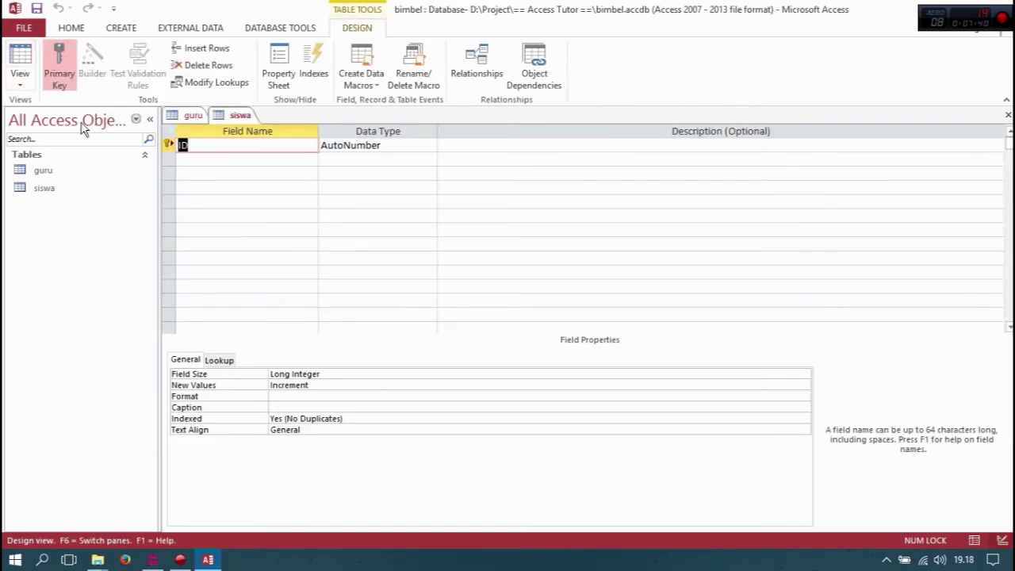
{"action": "left_click", "coordinate": [278, 145]}
{"action": "key", "text": "BackSpace"}
{"action": "key", "text": "BackSpace"}
{"action": "type", "text": "kodesiswa"}
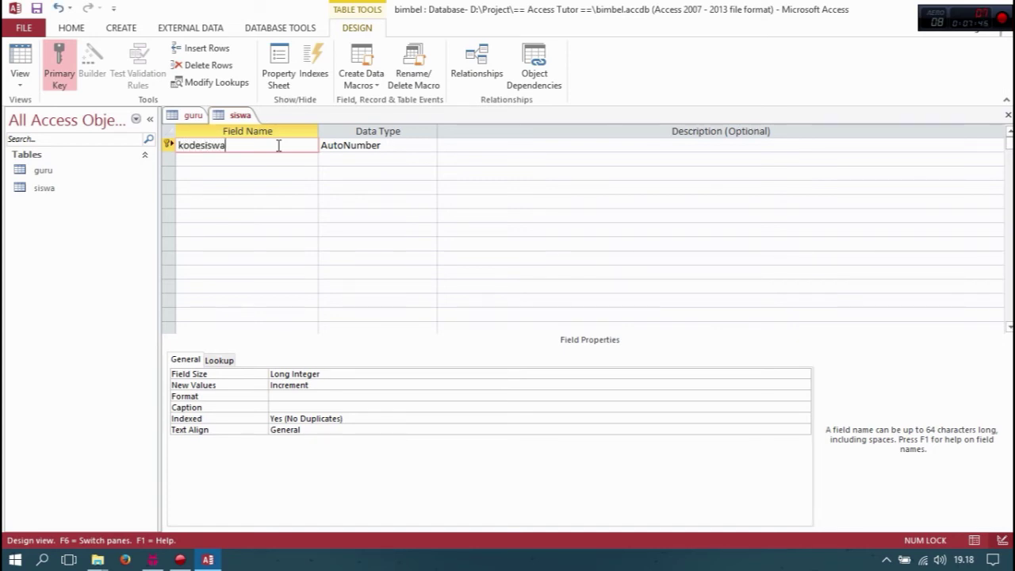
Step: Add the fields nama, alamat, asal sekolah and umur below kodesiswa with the default Short Text data type
{"action": "key", "text": "Tab"}
{"action": "key", "text": "Tab"}
{"action": "key", "text": "Tab"}
{"action": "type", "text": "nama"}
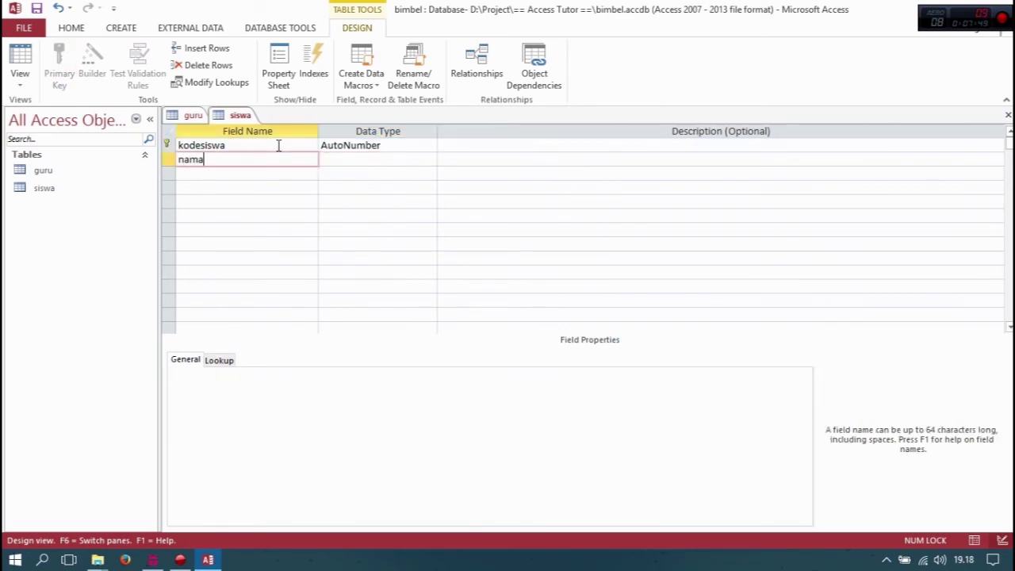
{"action": "key", "text": "Down"}
{"action": "type", "text": "alamat"}
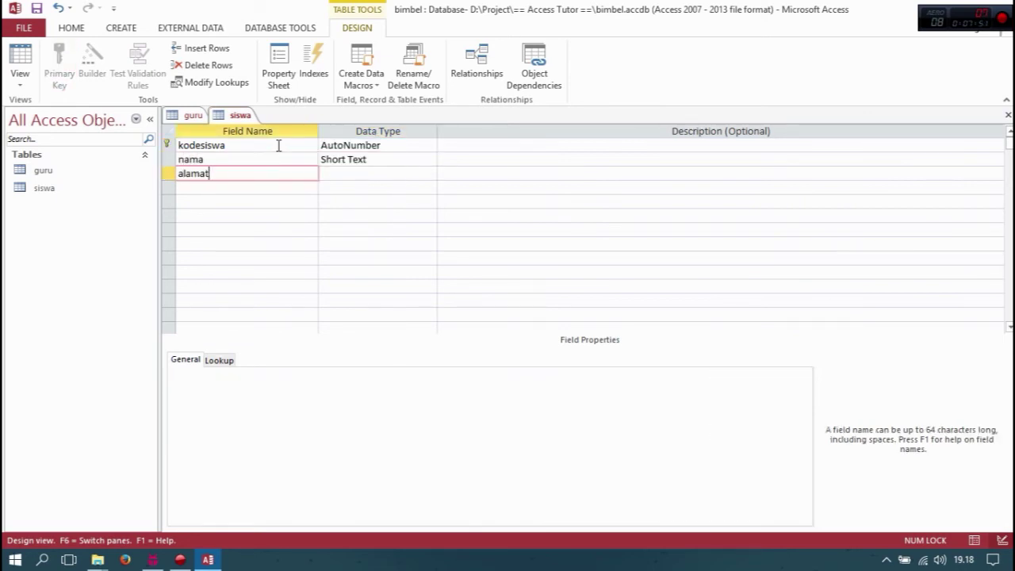
{"action": "key", "text": "Down"}
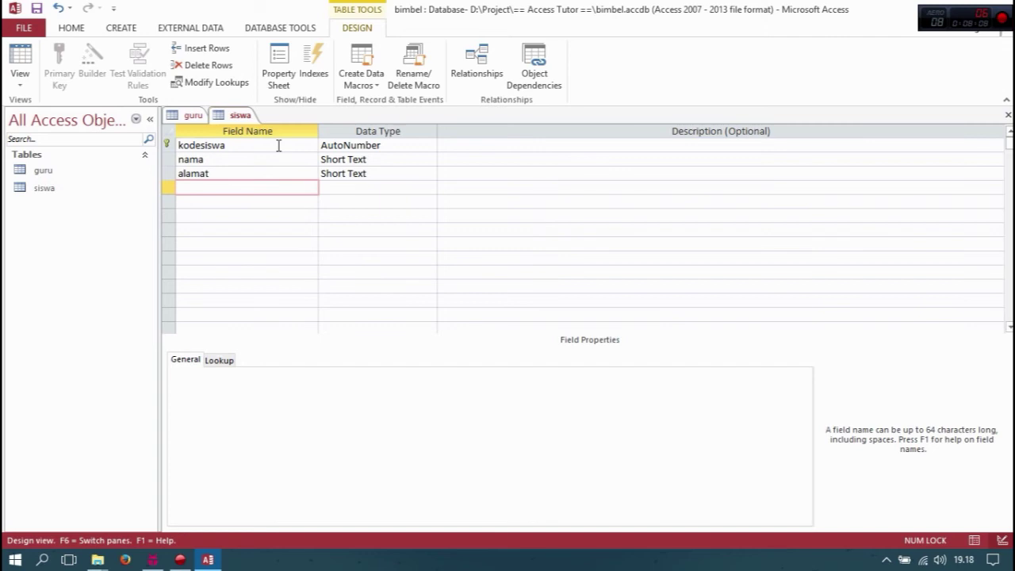
{"action": "type", "text": "asal sekolah"}
{"action": "key", "text": "Down"}
{"action": "type", "text": "umur"}
{"action": "key", "text": "Down"}
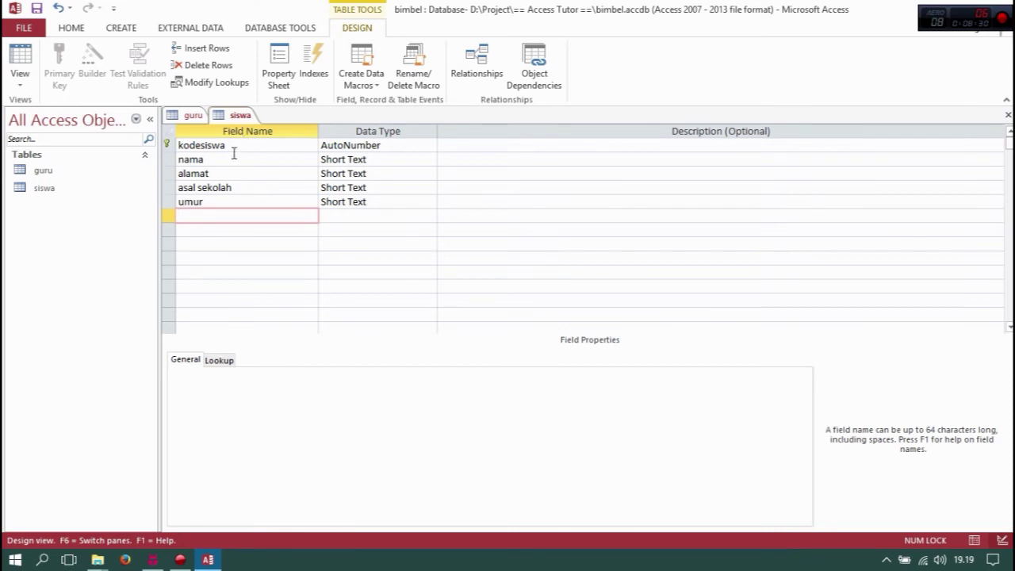
{"action": "left_click", "coordinate": [255, 155]}
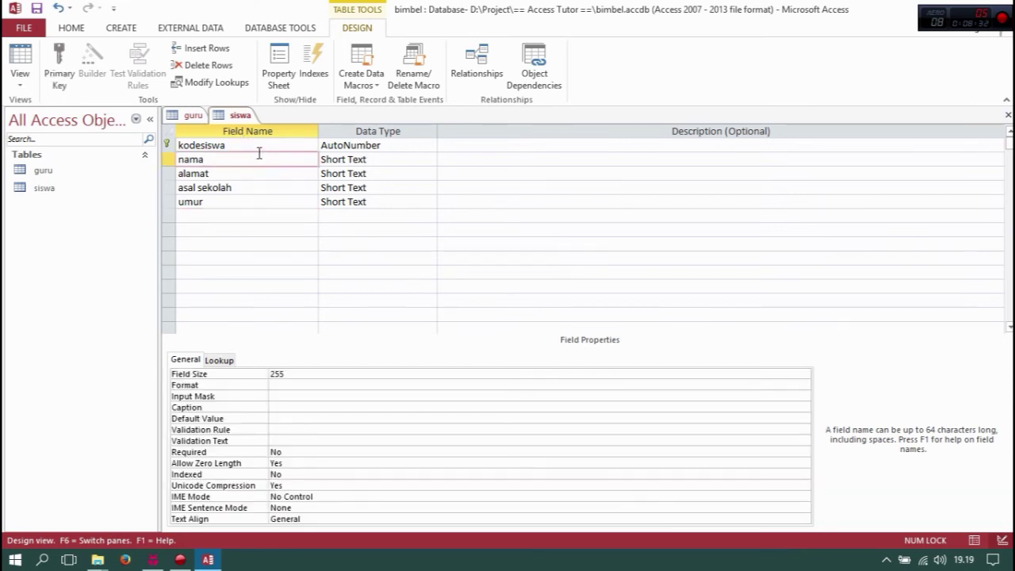
{"action": "left_click", "coordinate": [250, 197]}
{"action": "left_click", "coordinate": [202, 160]}
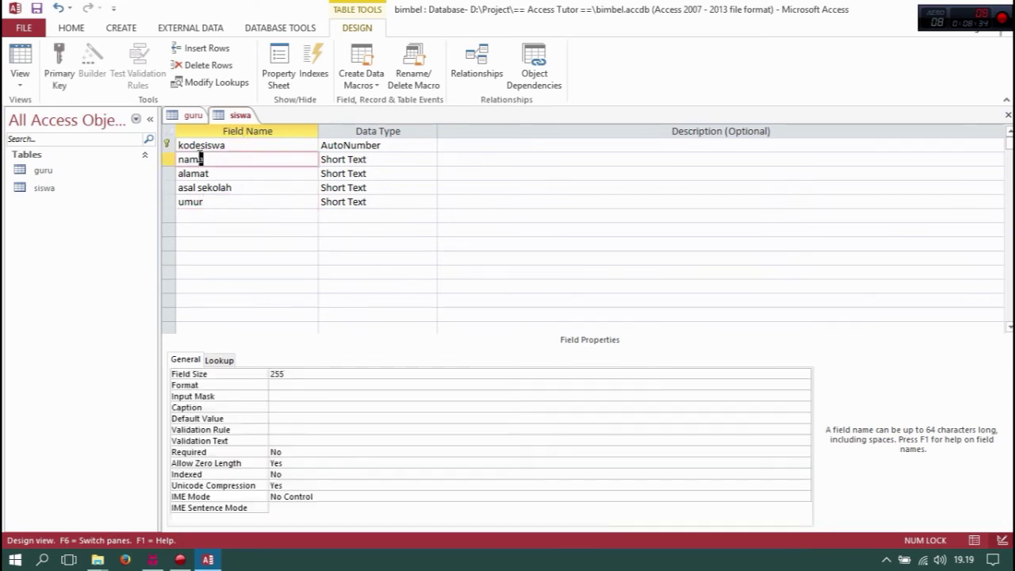
Step: Set the kodesiswa field's data type to Short Text and its field size to 4
{"action": "left_click", "coordinate": [205, 145]}
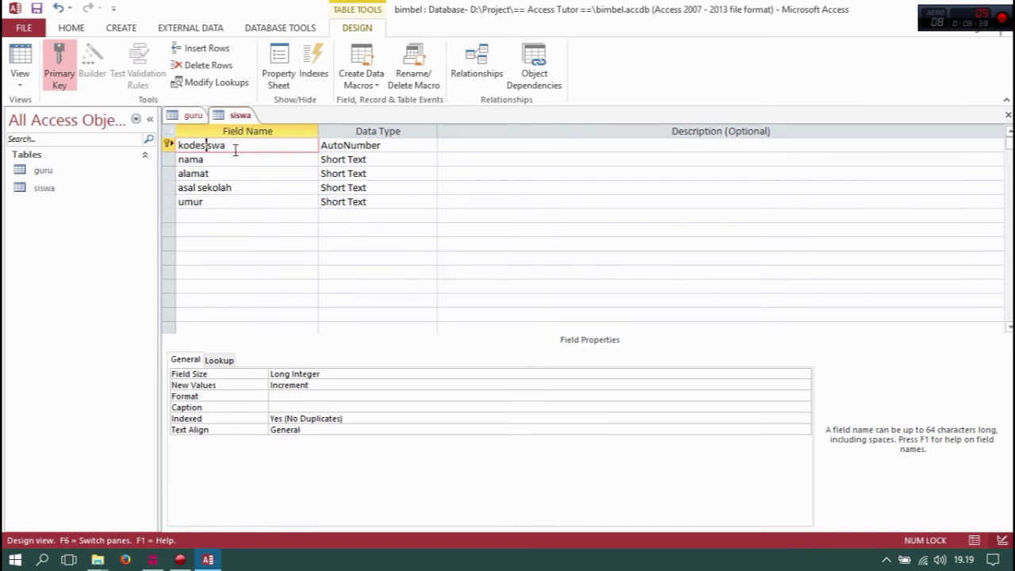
{"action": "left_click", "coordinate": [304, 148]}
{"action": "left_click", "coordinate": [364, 145]}
{"action": "left_click", "coordinate": [429, 145]}
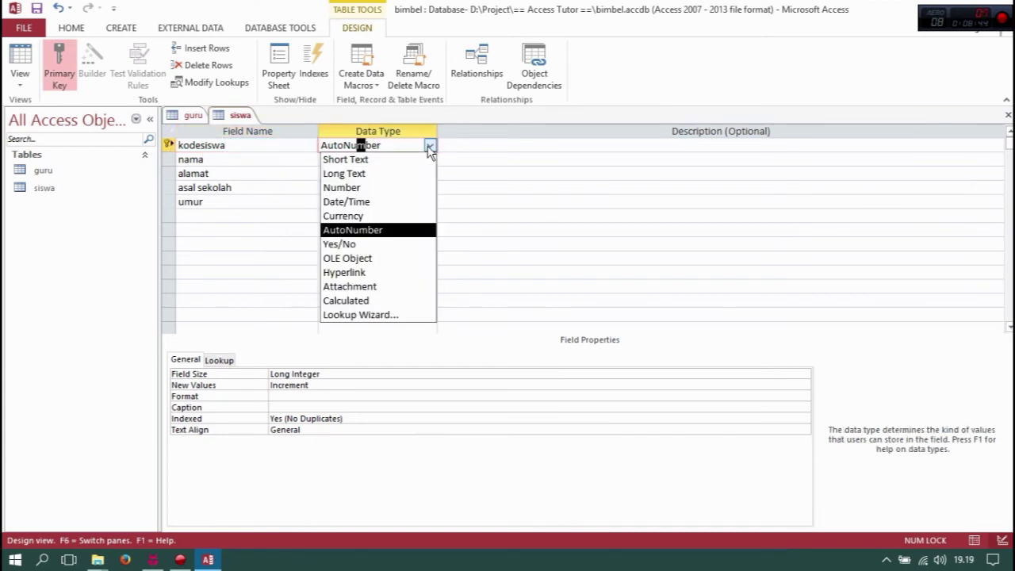
{"action": "left_click", "coordinate": [410, 159]}
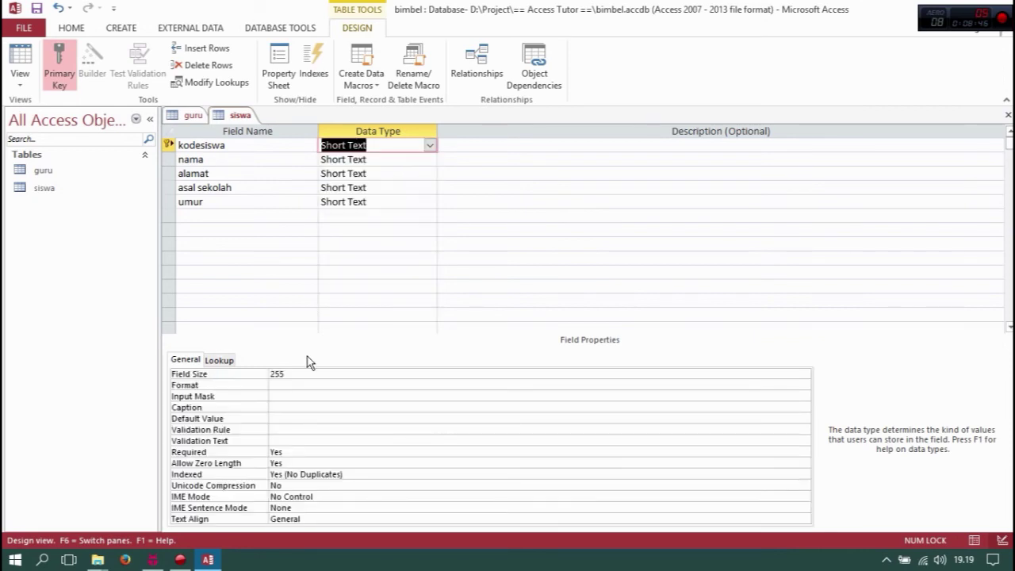
{"action": "left_click", "coordinate": [246, 374]}
{"action": "type", "text": "4"}
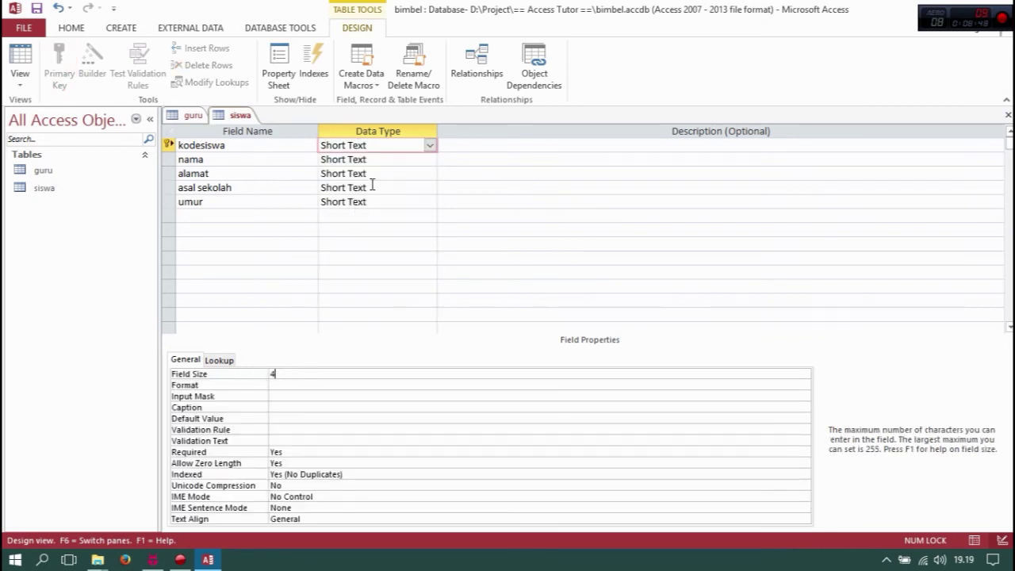
{"action": "left_click", "coordinate": [386, 146]}
Step: Set the nama field's size to 50
{"action": "left_click", "coordinate": [387, 159]}
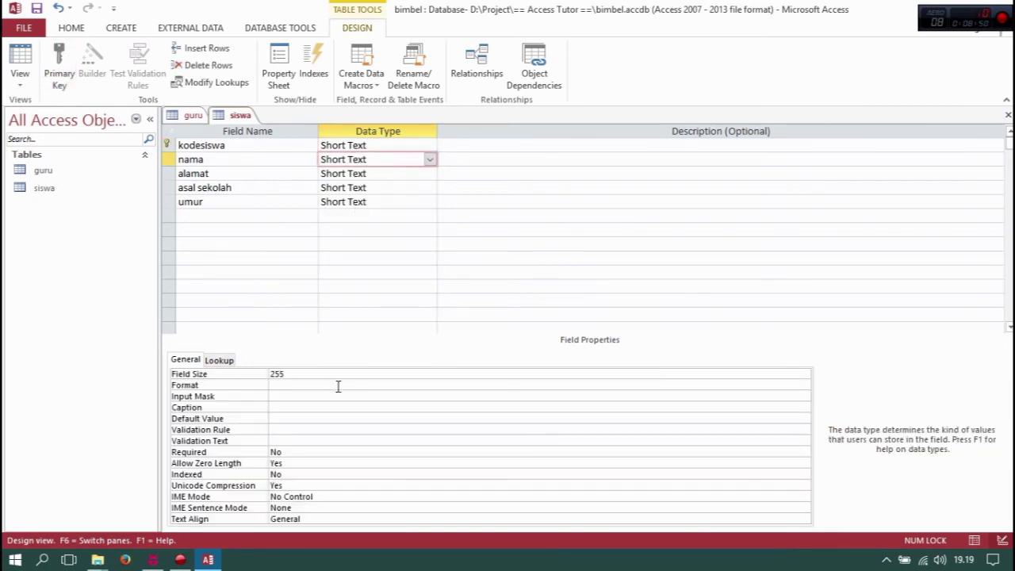
{"action": "left_click", "coordinate": [309, 373]}
{"action": "left_click", "coordinate": [252, 375]}
{"action": "type", "text": "540"}
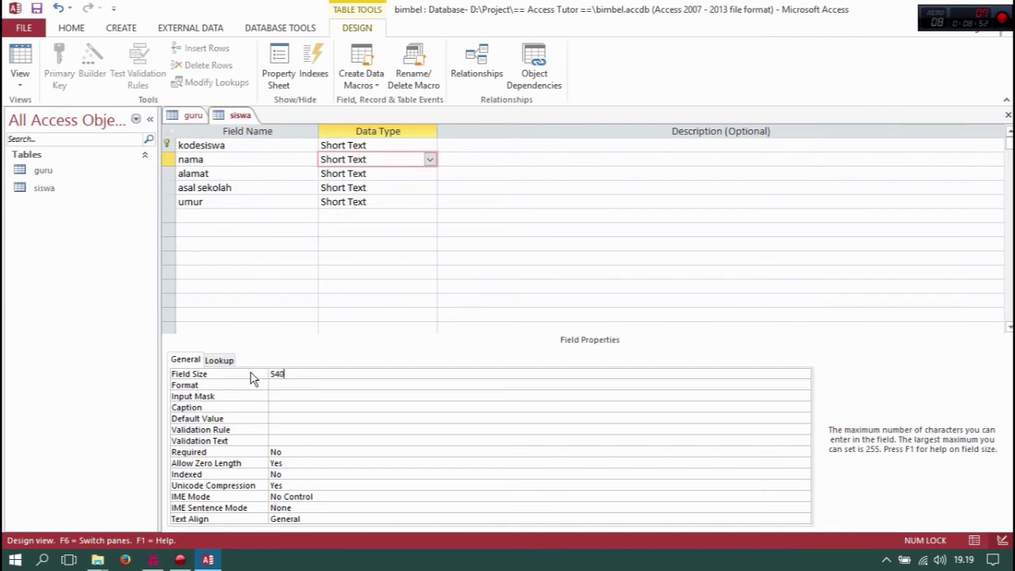
{"action": "key", "text": "BackSpace"}
{"action": "key", "text": "BackSpace"}
{"action": "type", "text": "0"}
{"action": "left_click", "coordinate": [384, 176]}
{"action": "left_click_drag", "start_coordinate": [384, 175], "coordinate": [312, 172]}
{"action": "type", "text": "50"}
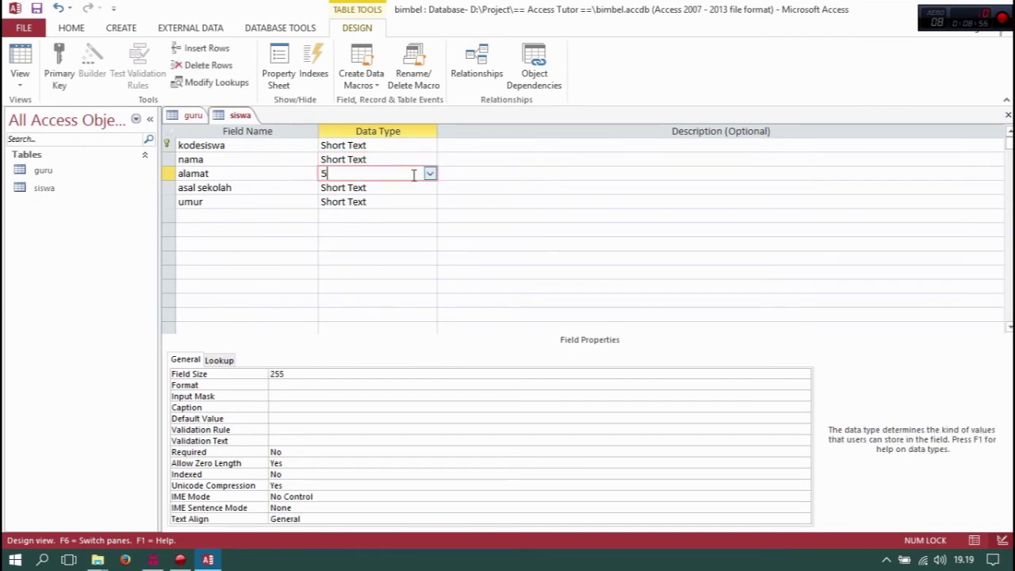
{"action": "left_click", "coordinate": [401, 188]}
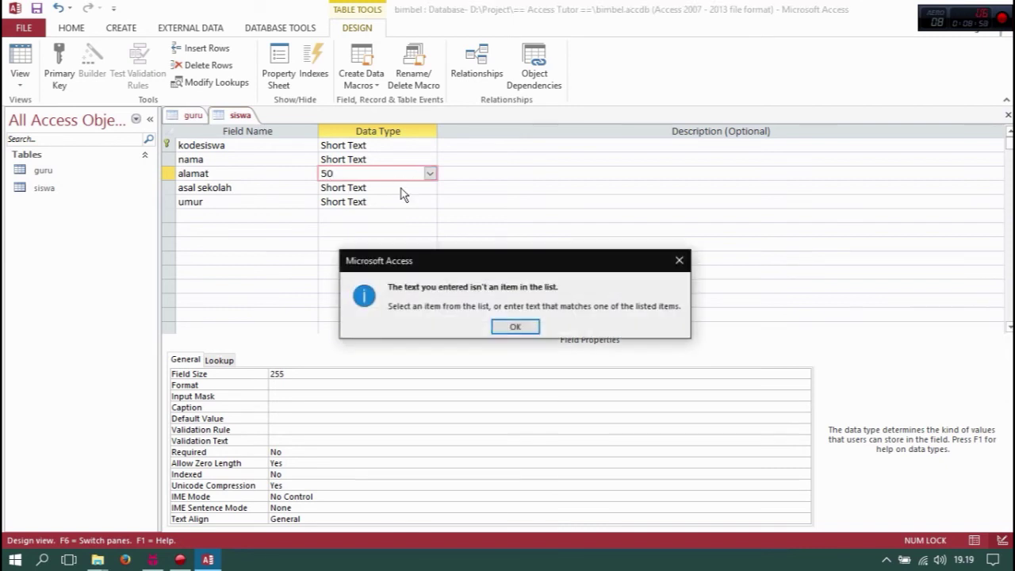
{"action": "left_click", "coordinate": [514, 325]}
{"action": "left_click", "coordinate": [432, 188]}
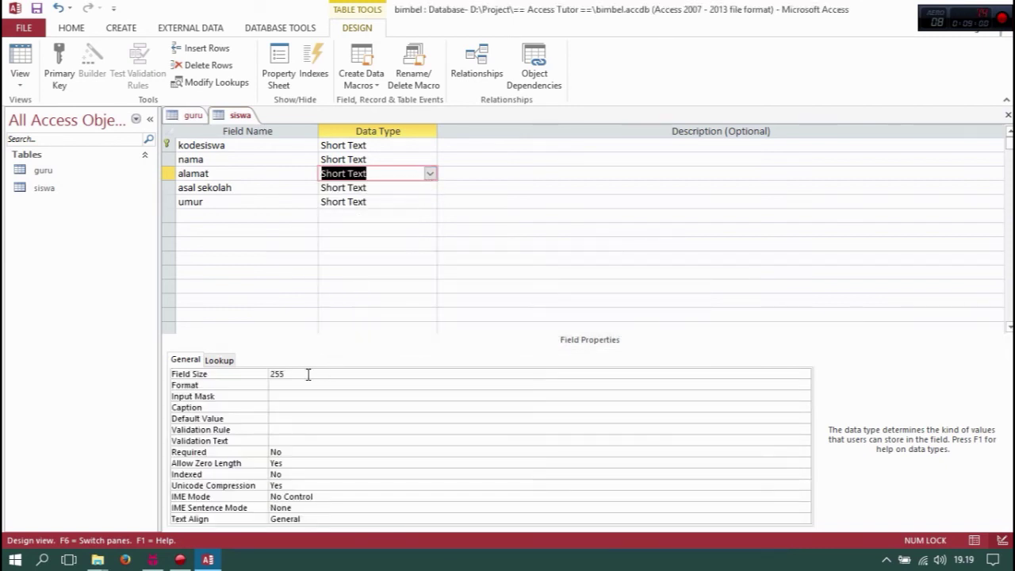
Step: Set the field size of alamat to 50 and that of asal sekolah to 30
{"action": "left_click", "coordinate": [235, 375]}
{"action": "type", "text": "50"}
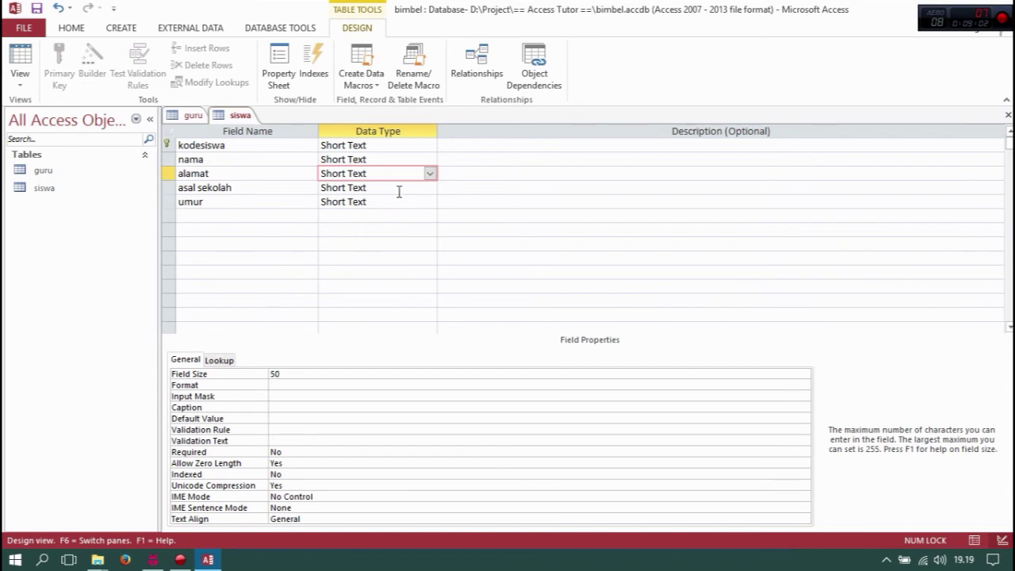
{"action": "left_click", "coordinate": [399, 188]}
{"action": "left_click", "coordinate": [253, 375]}
{"action": "type", "text": "30"}
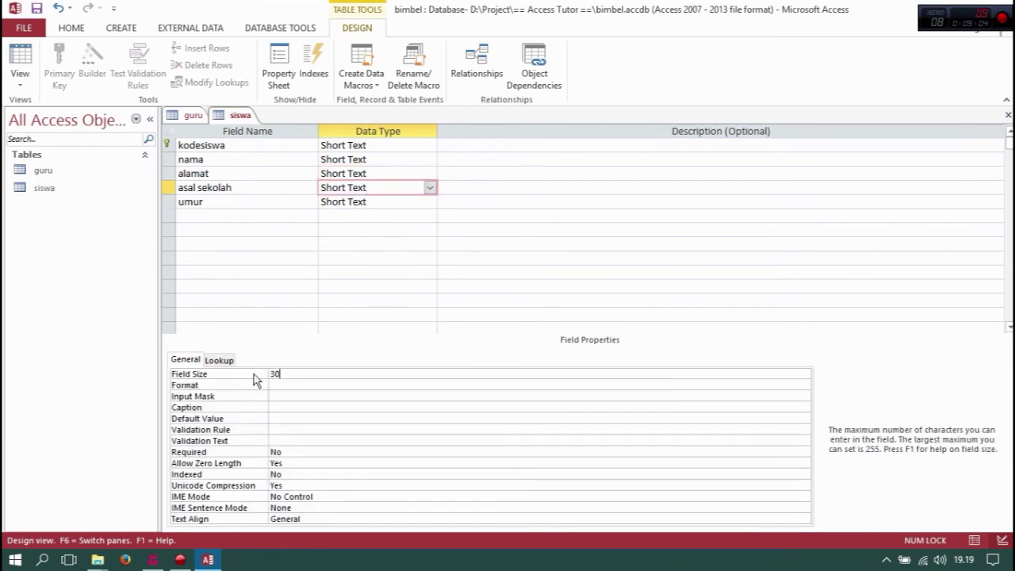
Step: Set the umur field's size to 3
{"action": "left_click", "coordinate": [376, 202]}
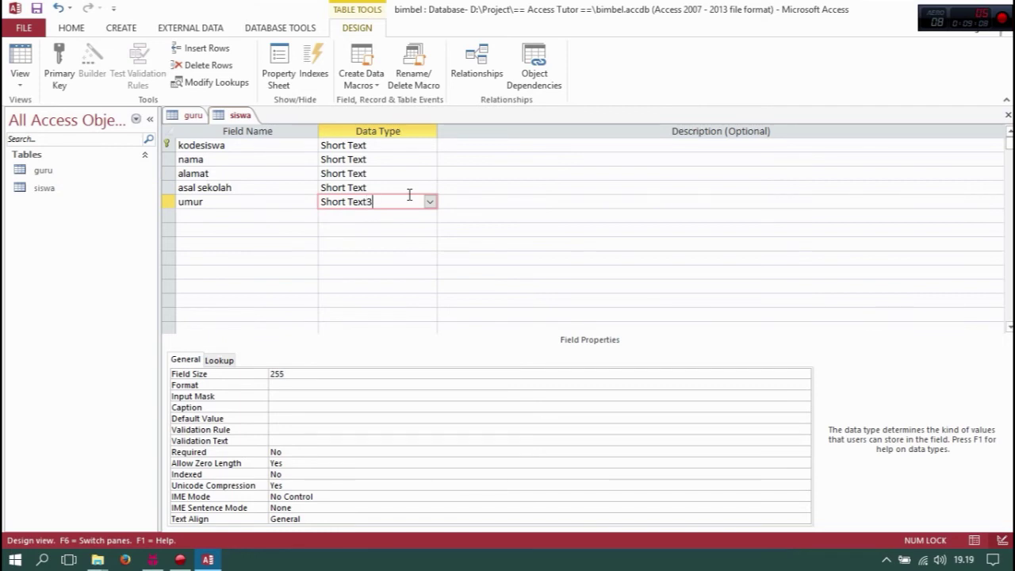
{"action": "left_click", "coordinate": [273, 374]}
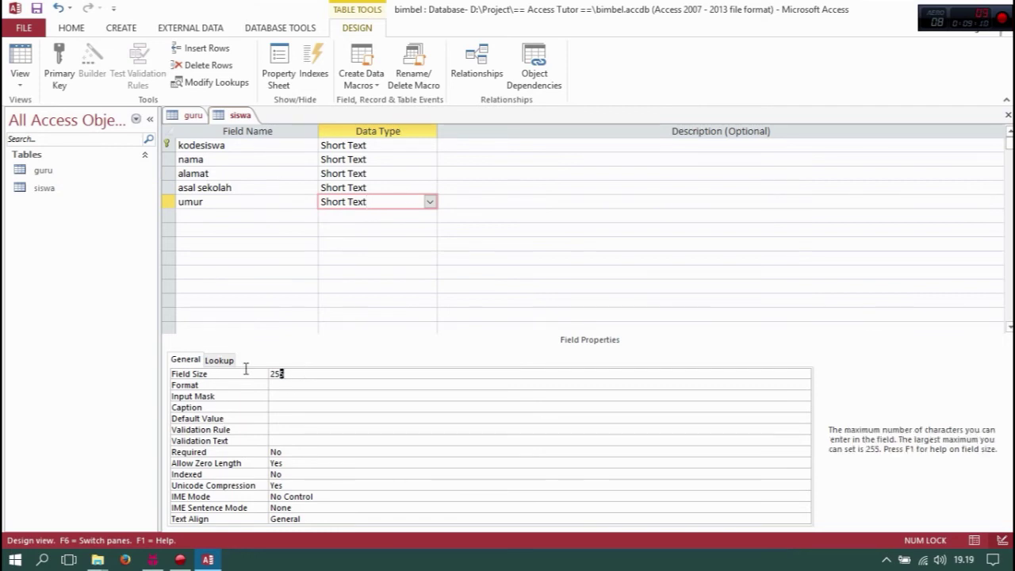
{"action": "type", "text": "3"}
{"action": "left_click", "coordinate": [390, 158]}
{"action": "left_click", "coordinate": [412, 145]}
{"action": "left_click", "coordinate": [430, 146]}
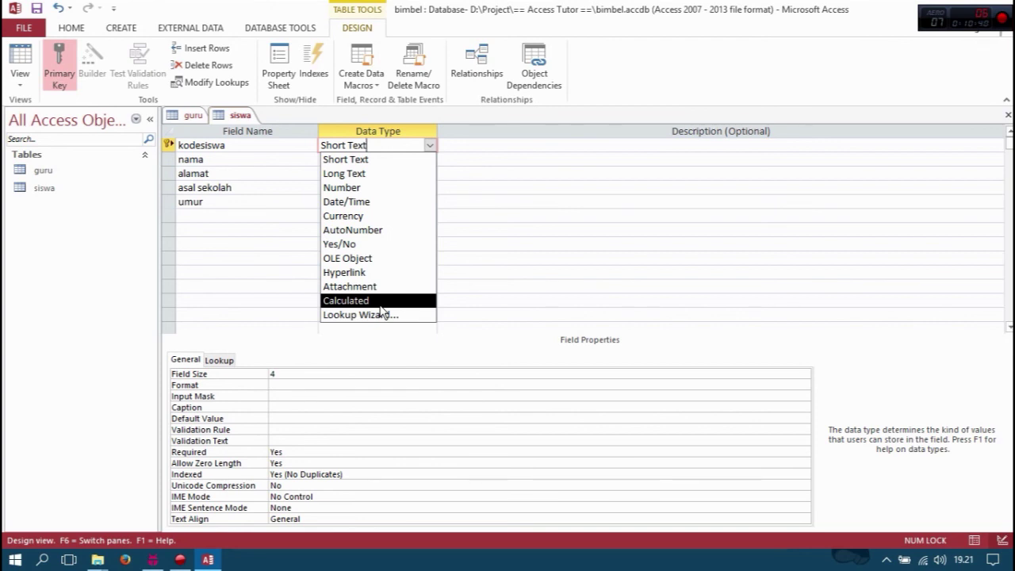
{"action": "left_click", "coordinate": [258, 145]}
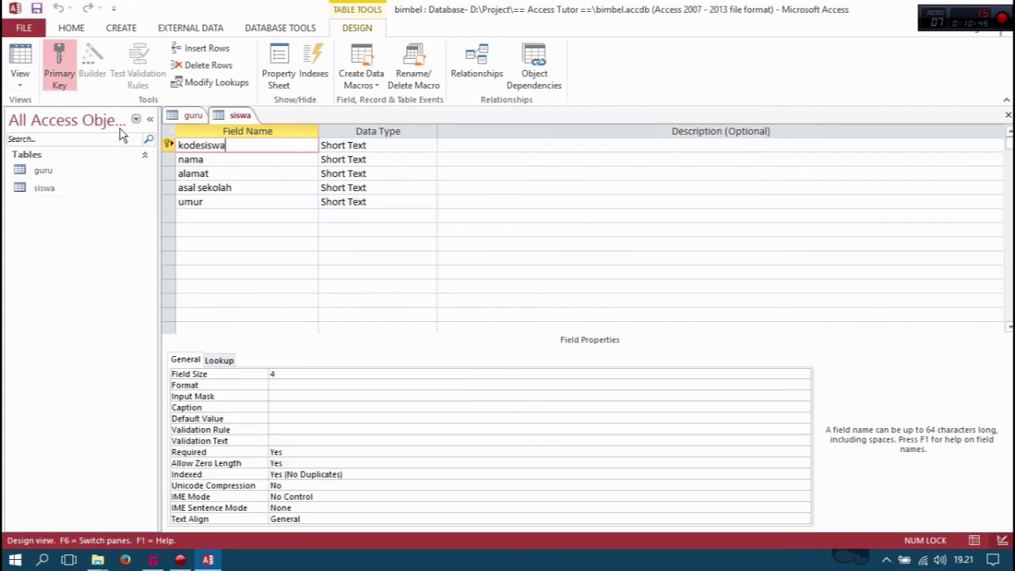
Step: Show the siswa table's datasheet and start record S001 with the student's name and alamat Bandung
{"action": "left_click", "coordinate": [20, 79]}
{"action": "left_click", "coordinate": [29, 115]}
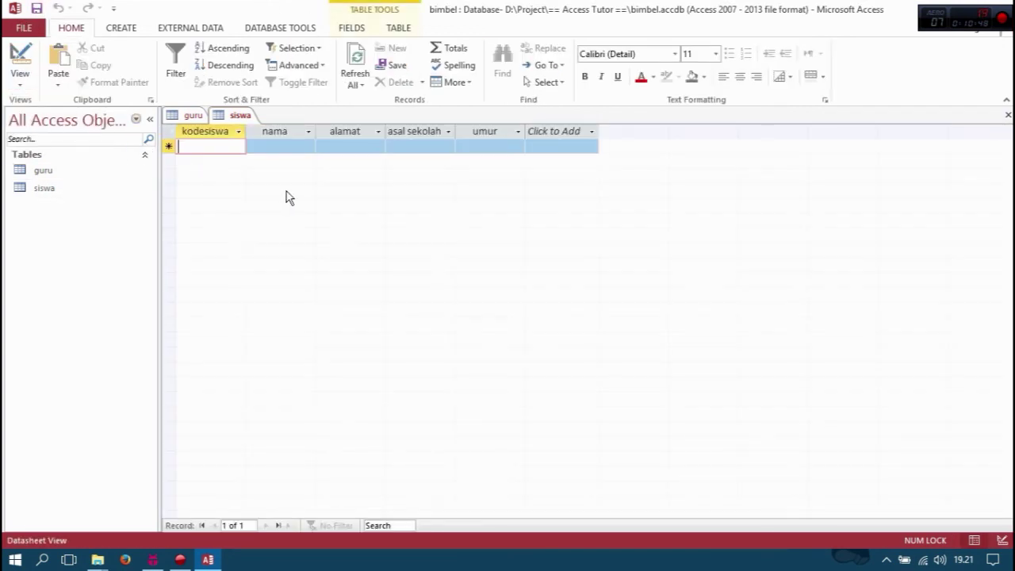
{"action": "type", "text": "S001"}
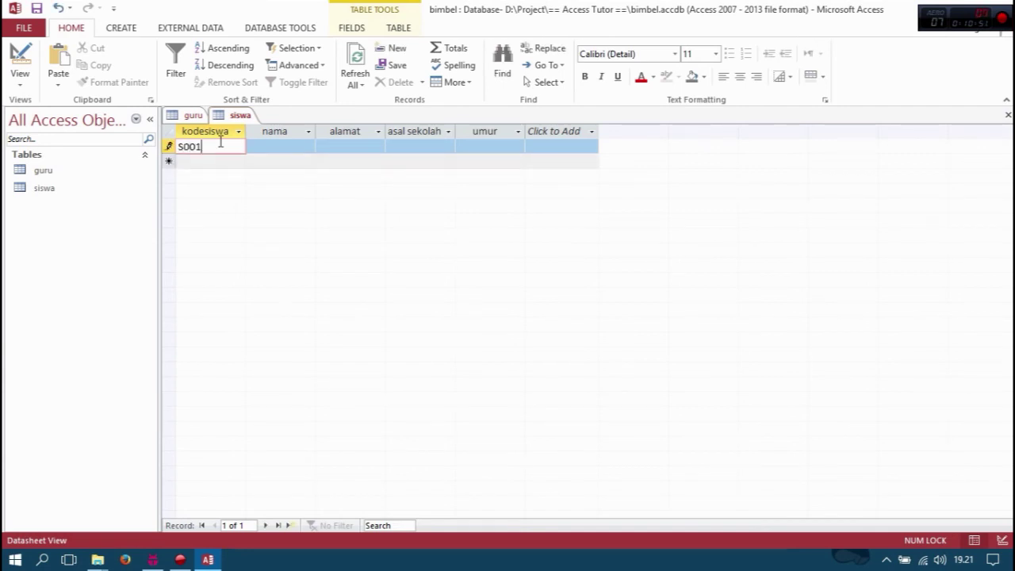
{"action": "key", "text": "Tab"}
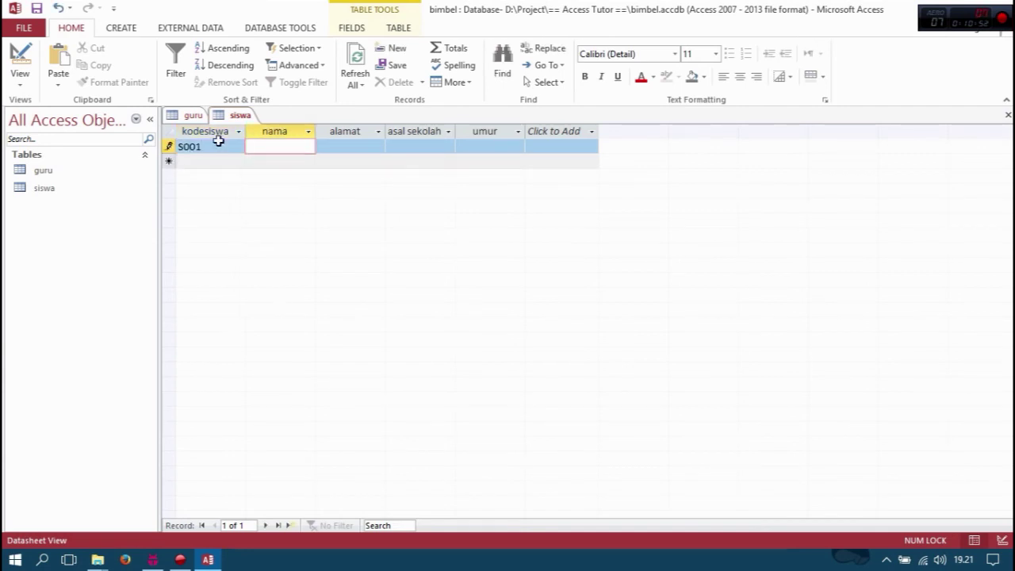
{"action": "type", "text": "Ali"}
{"action": "key", "text": "Tab"}
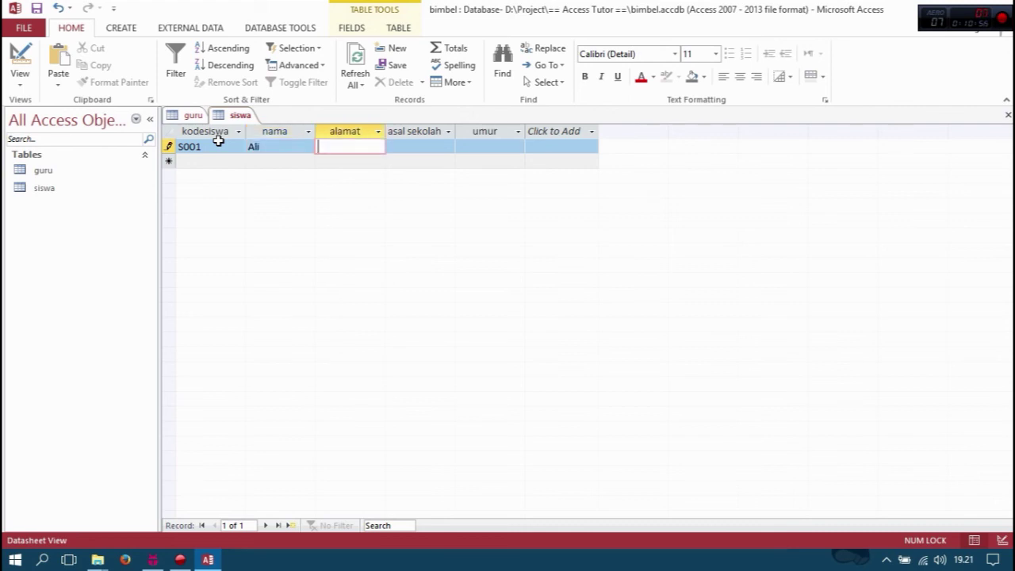
{"action": "type", "text": "Bandung"}
{"action": "key", "text": "Tab"}
Step: Complete record S001 with asal sekolah SD Negeri Kubura and umur 12
{"action": "type", "text": "Sd"}
{"action": "key", "text": "BackSpace"}
{"action": "type", "text": "D Negeri"}
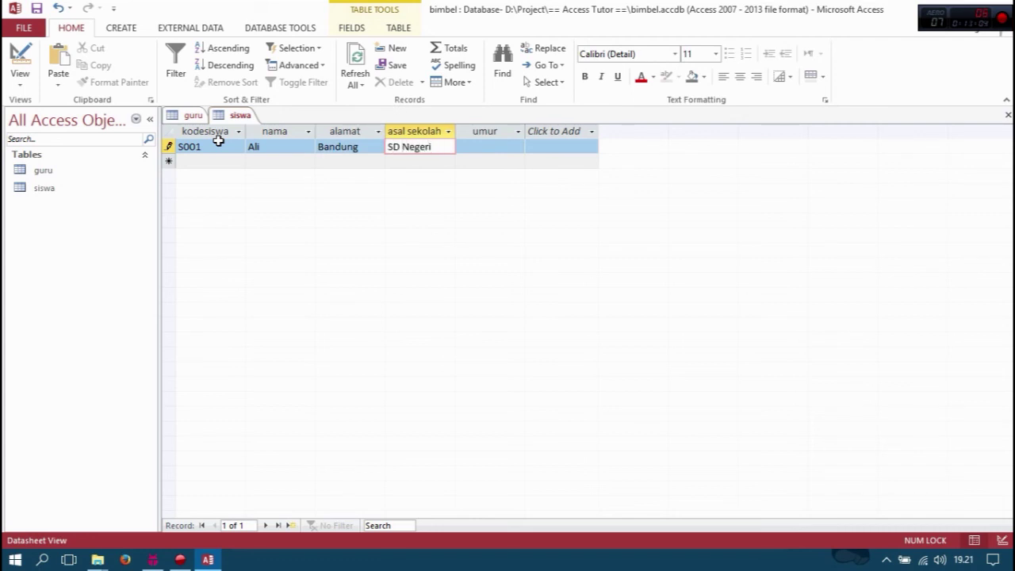
{"action": "type", "text": " Kubura"}
{"action": "key", "text": "Tab"}
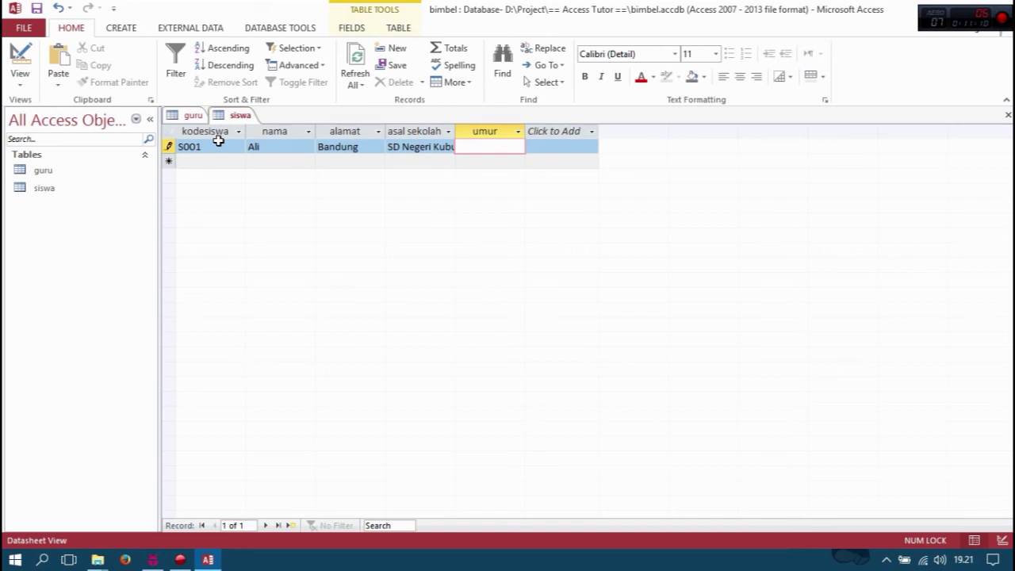
{"action": "type", "text": "12"}
Step: Start a second siswa record with kodesiswa S002 and the student's name
{"action": "left_click", "coordinate": [218, 165]}
{"action": "type", "text": "S"}
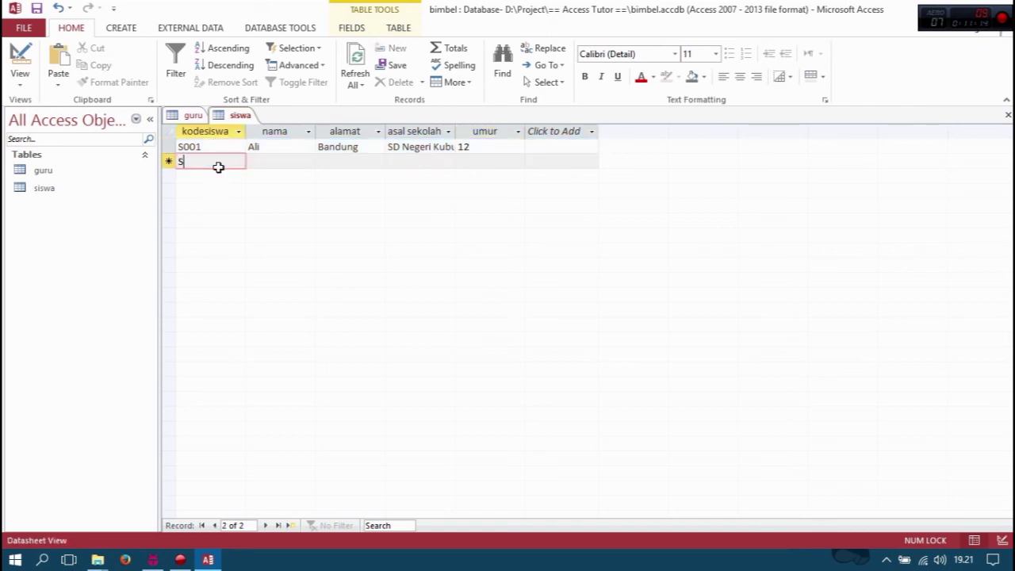
{"action": "type", "text": "002"}
{"action": "key", "text": "Tab"}
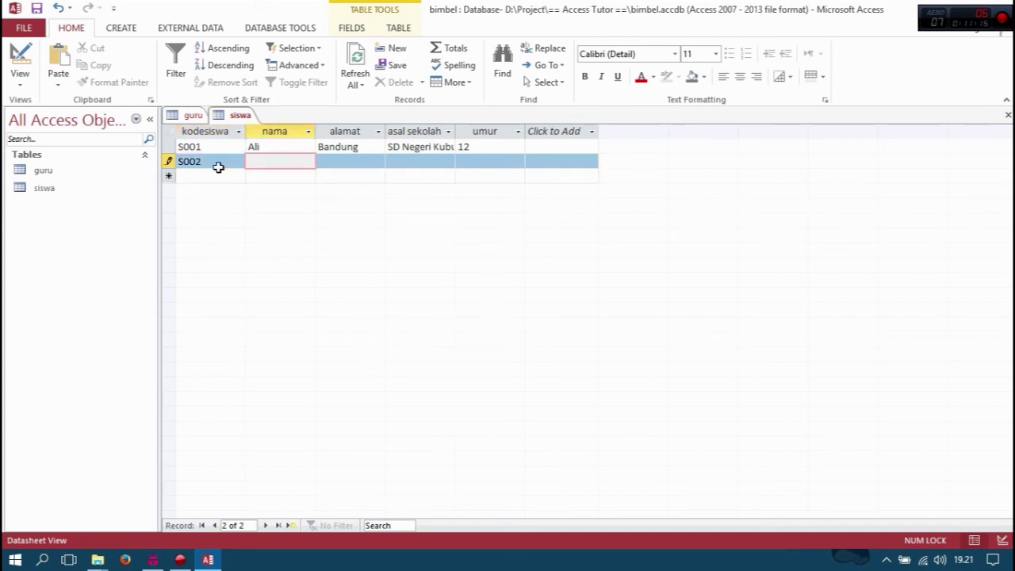
{"action": "type", "text": "Abdul"}
{"action": "key", "text": "Tab"}
Step: Complete record S002 with alamat Medan, asal sekolah SMP Bunga Bangsa and umur 15
{"action": "type", "text": "Jakart"}
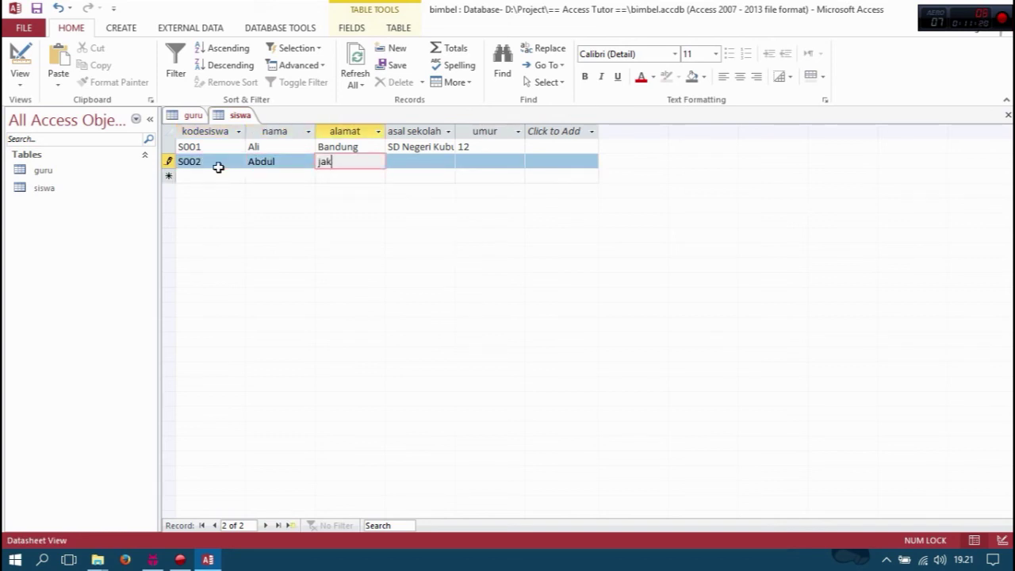
{"action": "key", "text": "BackSpace"}
{"action": "key", "text": "BackSpace"}
{"action": "key", "text": "BackSpace"}
{"action": "key", "text": "BackSpace"}
{"action": "key", "text": "BackSpace"}
{"action": "key", "text": "BackSpace"}
{"action": "type", "text": "Medan"}
{"action": "key", "text": "Tab"}
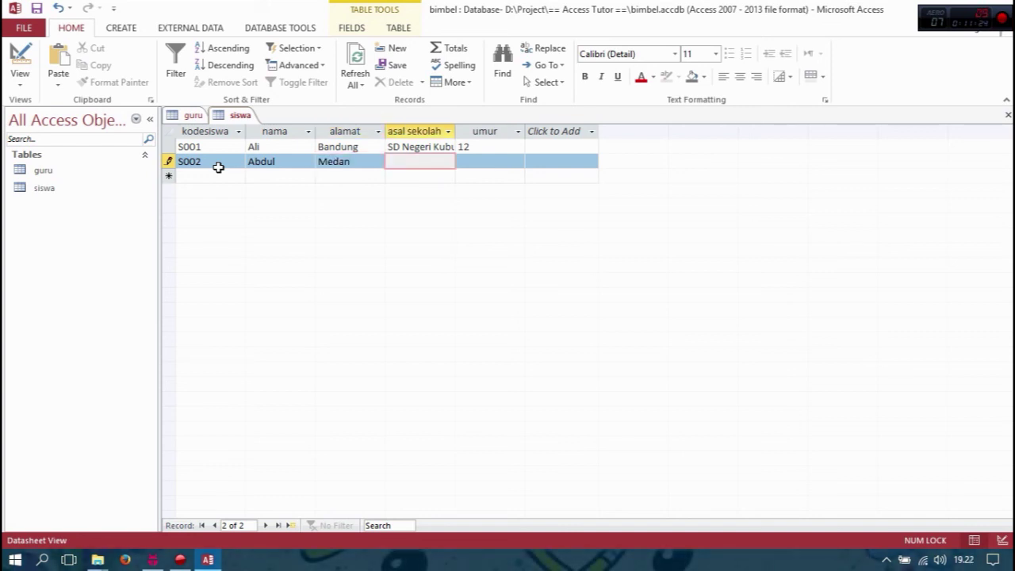
{"action": "type", "text": "SMP Bunga Bangsa"}
{"action": "key", "text": "Tab"}
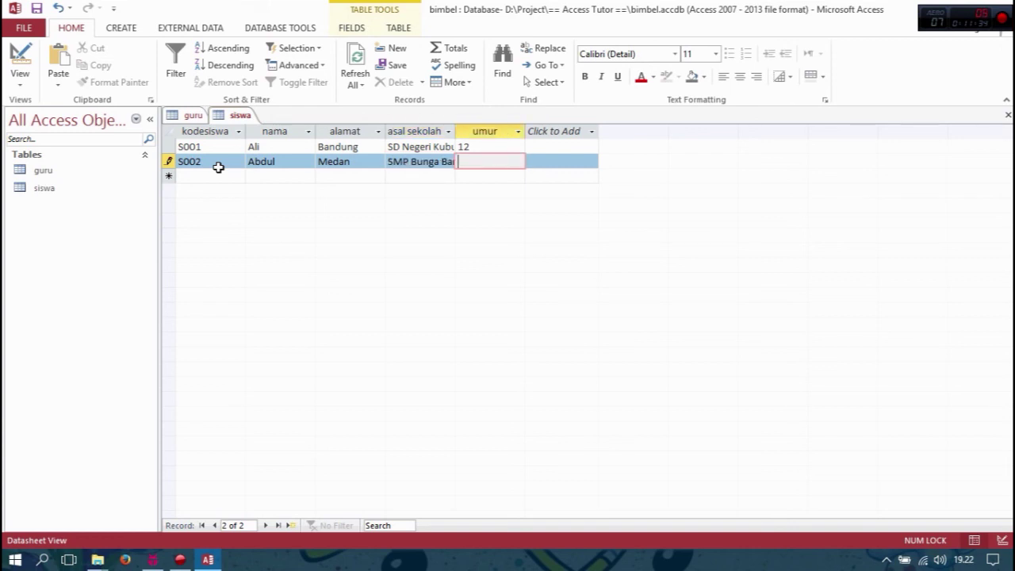
{"action": "type", "text": "15"}
Step: Set the umur value of record S001 to 9
{"action": "left_click", "coordinate": [460, 147]}
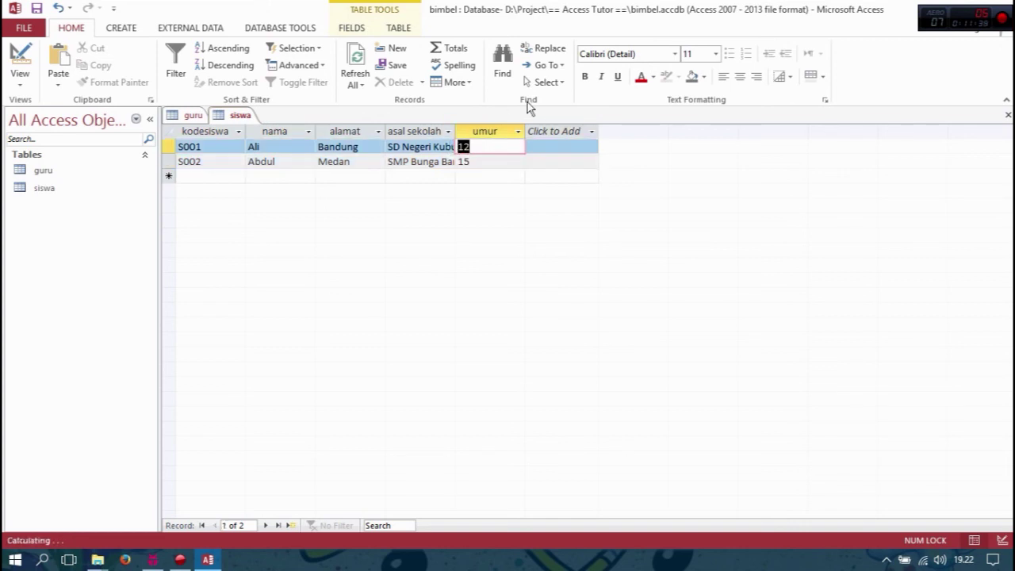
{"action": "type", "text": "9"}
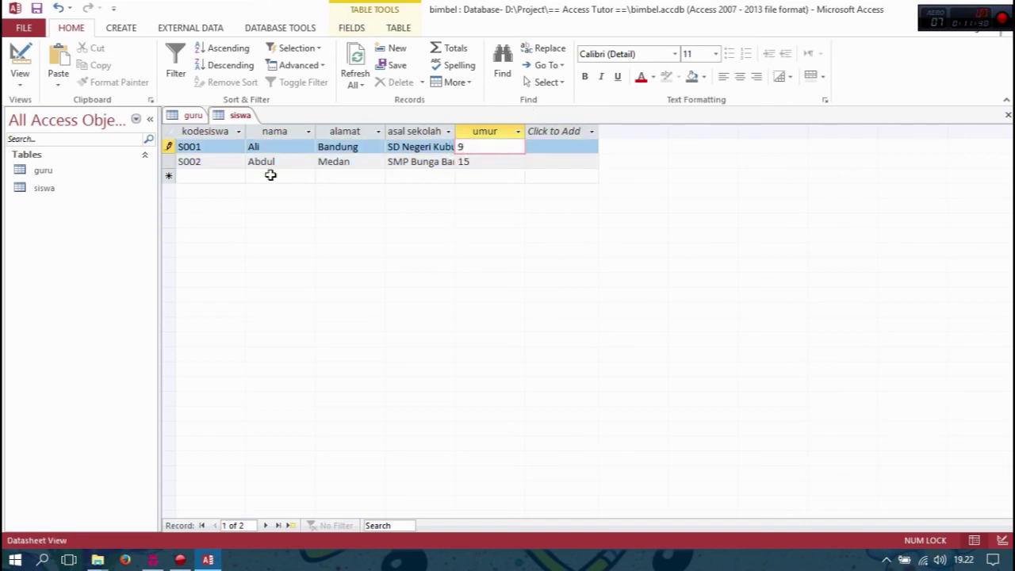
Step: Start a third siswa record with kodesiswa S003, the student's name and alamat Bandung
{"action": "left_click", "coordinate": [202, 177]}
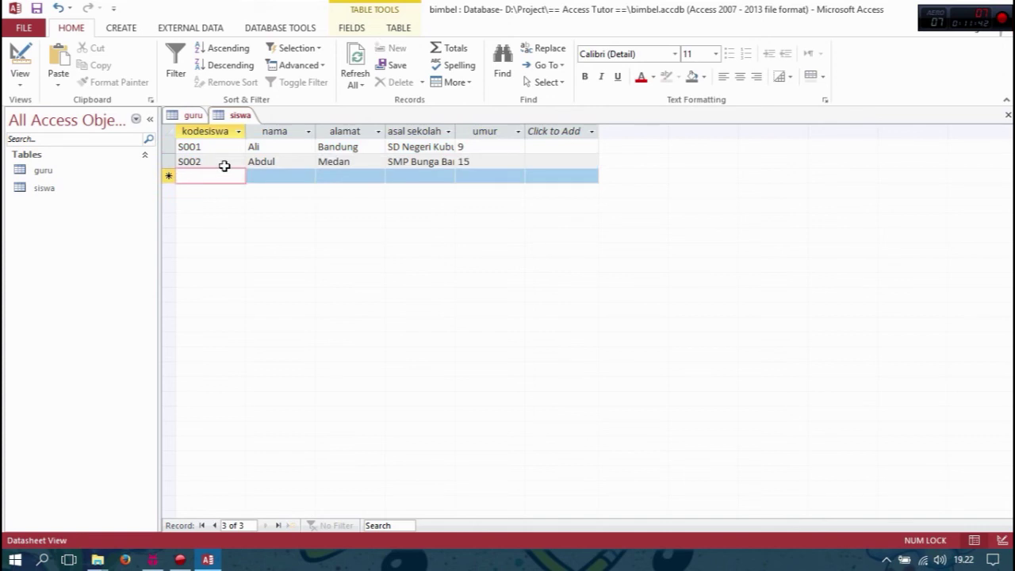
{"action": "type", "text": "S003"}
{"action": "key", "text": "Tab"}
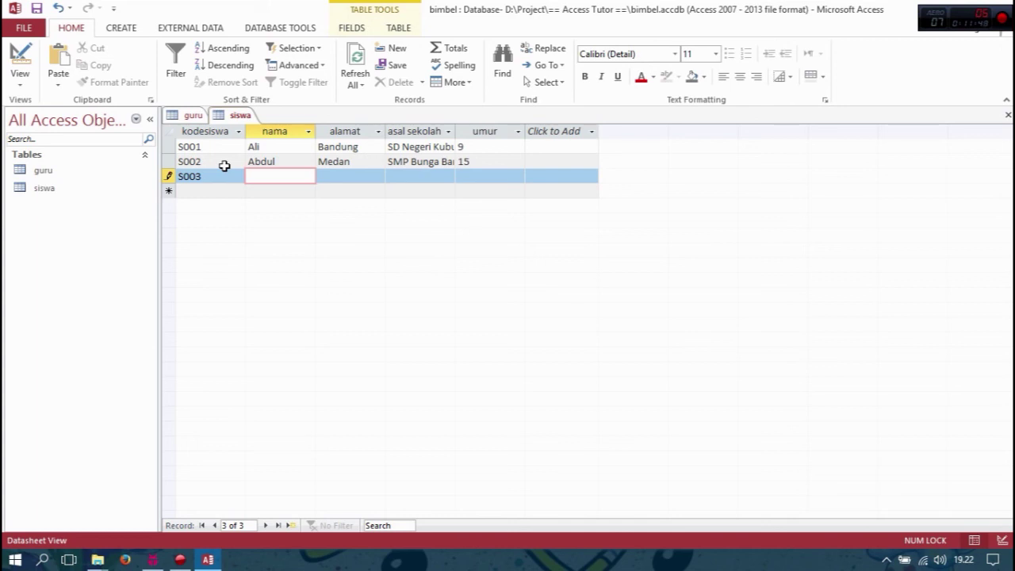
{"action": "type", "text": "Siti"}
{"action": "key", "text": "Tab"}
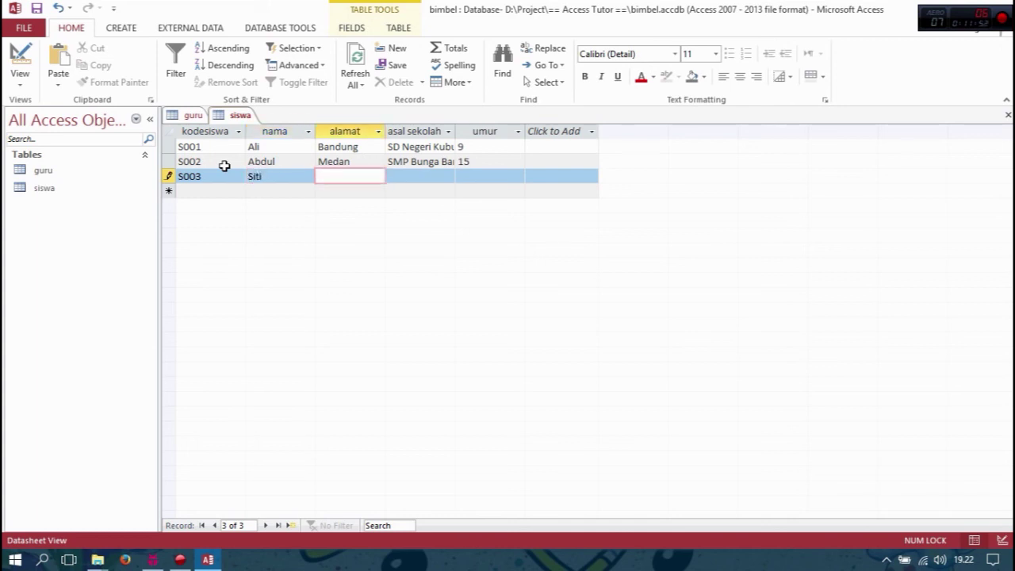
{"action": "type", "text": "Bandung"}
{"action": "key", "text": "Tab"}
Step: Complete record S003 with asal sekolah SMP Kalang Kalni and umur 14
{"action": "type", "text": "SD"}
{"action": "key", "text": "BackSpace"}
{"action": "key", "text": "BackSpace"}
{"action": "type", "text": "SMP "}
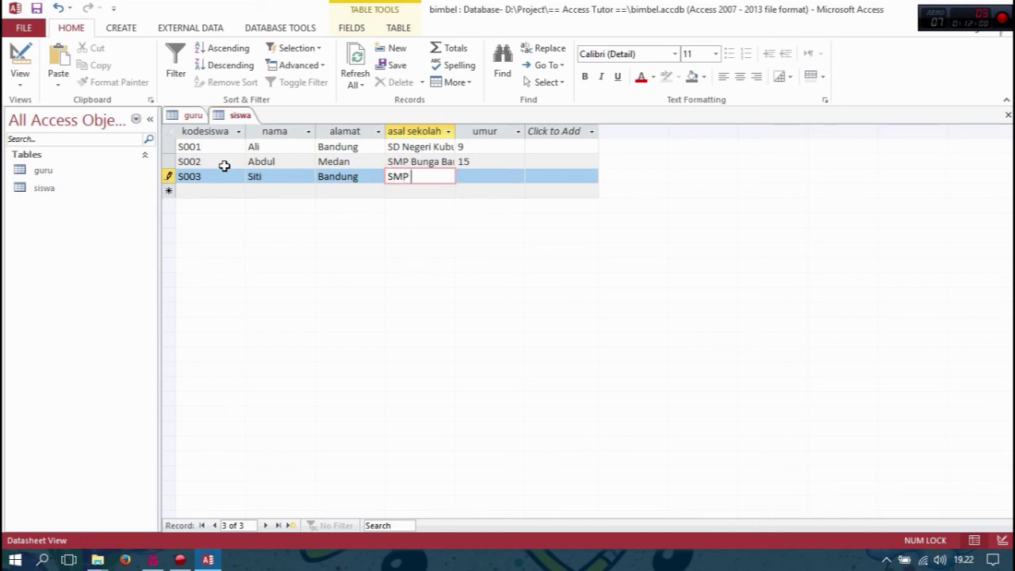
{"action": "type", "text": "K"}
{"action": "type", "text": "alang Ka"}
{"action": "type", "text": "lni"}
{"action": "key", "text": "Tab"}
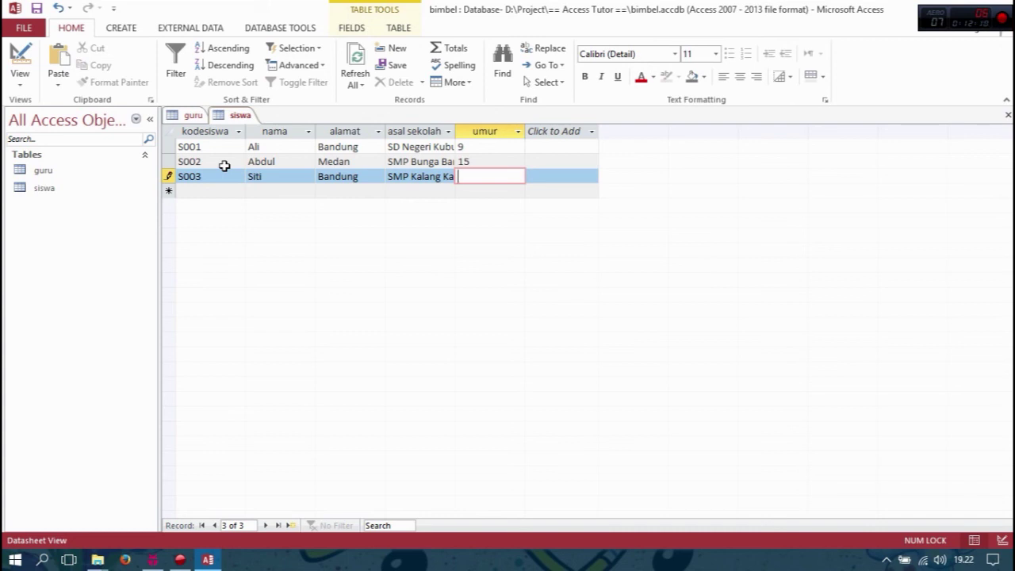
{"action": "type", "text": "14"}
Step: Commit record S003 and close both the siswa and guru tables
{"action": "left_click", "coordinate": [336, 161]}
{"action": "left_click", "coordinate": [230, 176]}
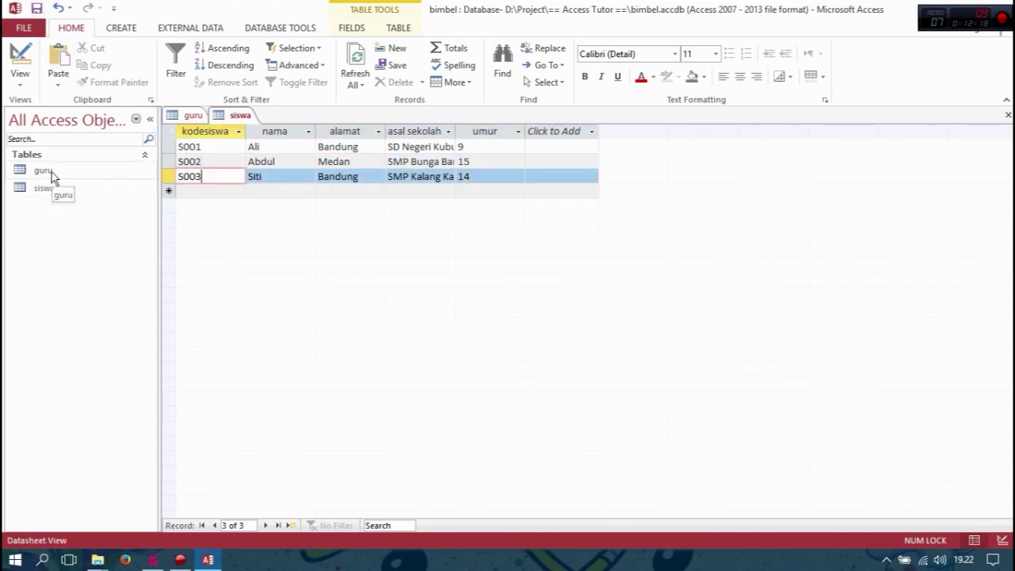
{"action": "left_click", "coordinate": [1008, 115]}
{"action": "left_click", "coordinate": [1008, 115]}
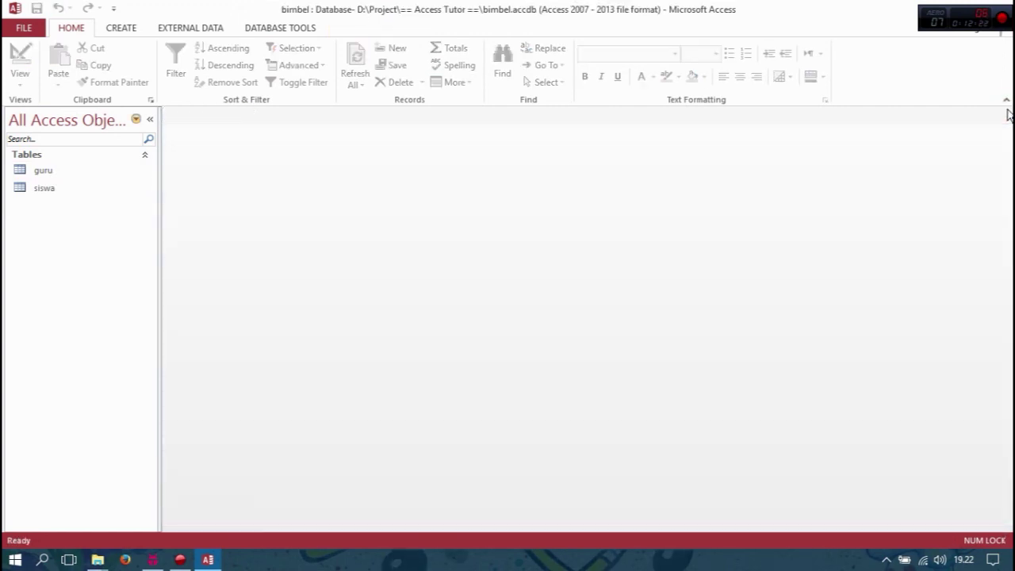